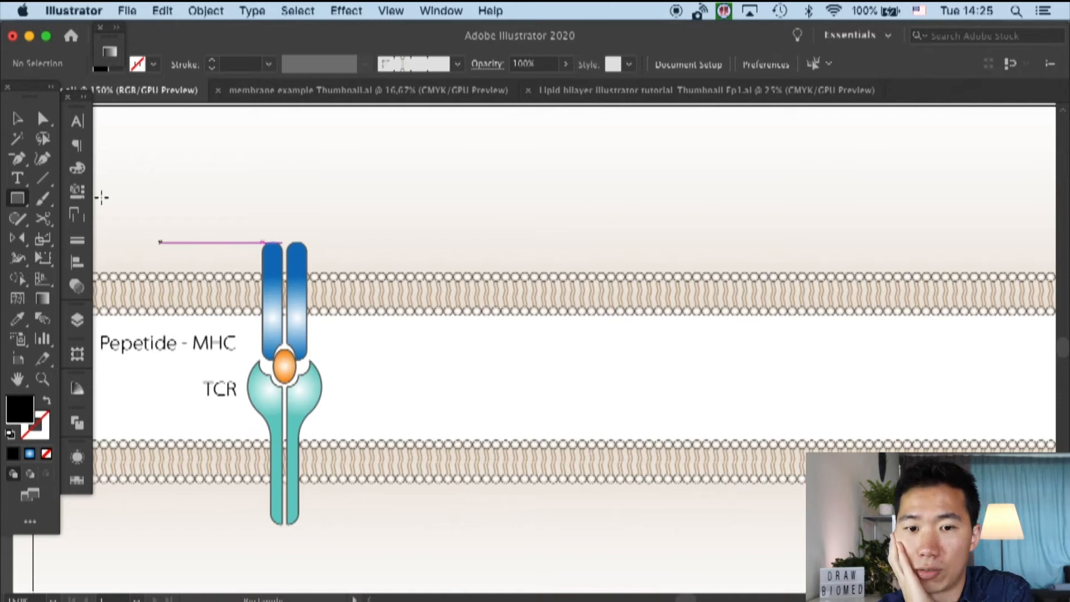
Draw a 3 mm by 21 mm vertical rectangle across the upper membrane, its top level with the blue MHC shapes
{"action": "left_click", "coordinate": [22, 201]}
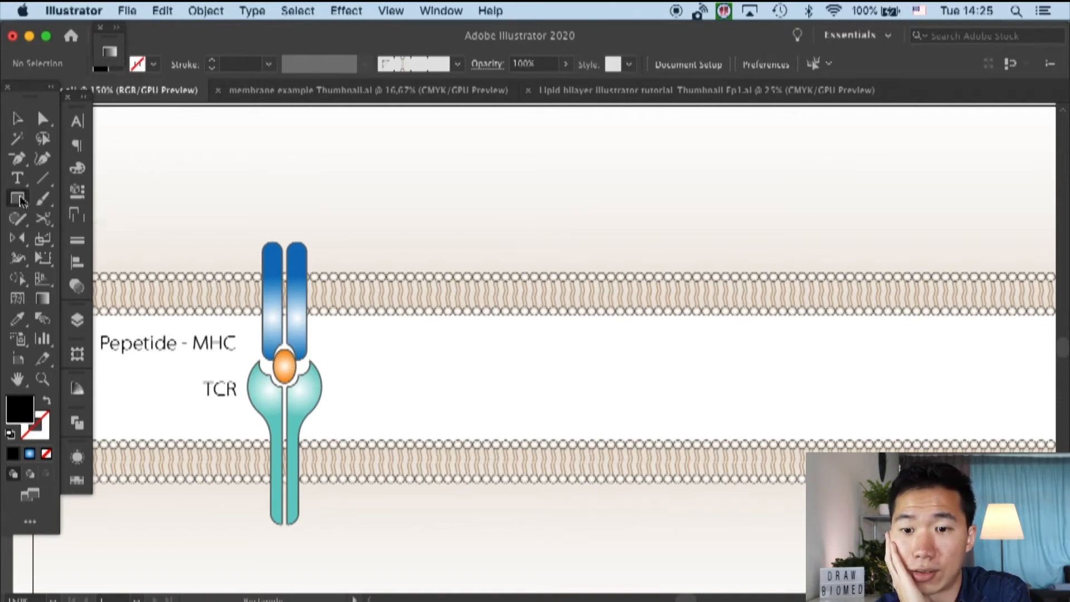
{"action": "left_click", "coordinate": [519, 242]}
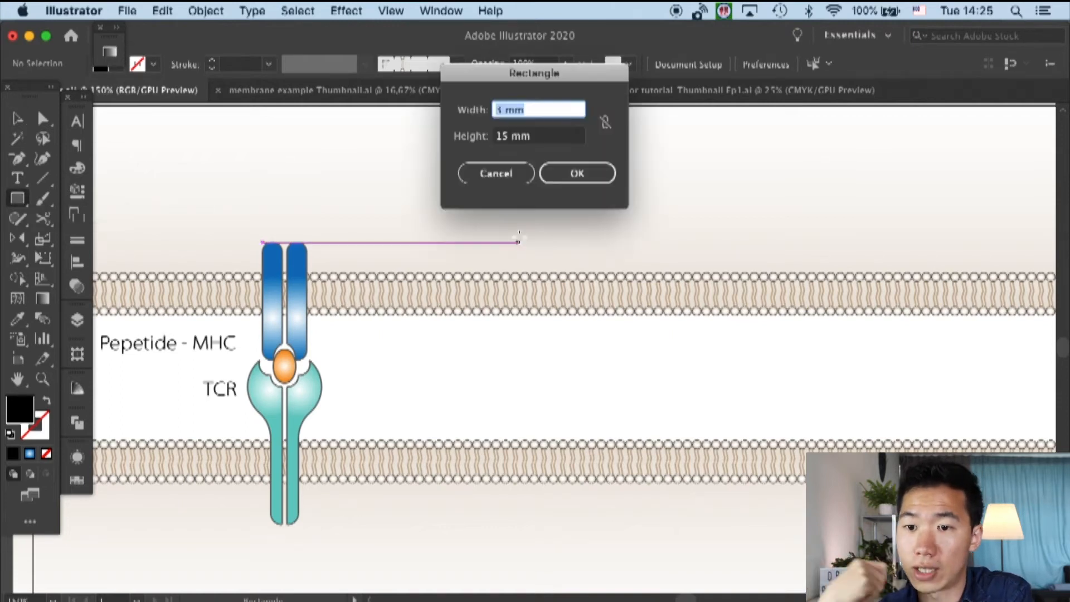
{"action": "key", "text": "Tab"}
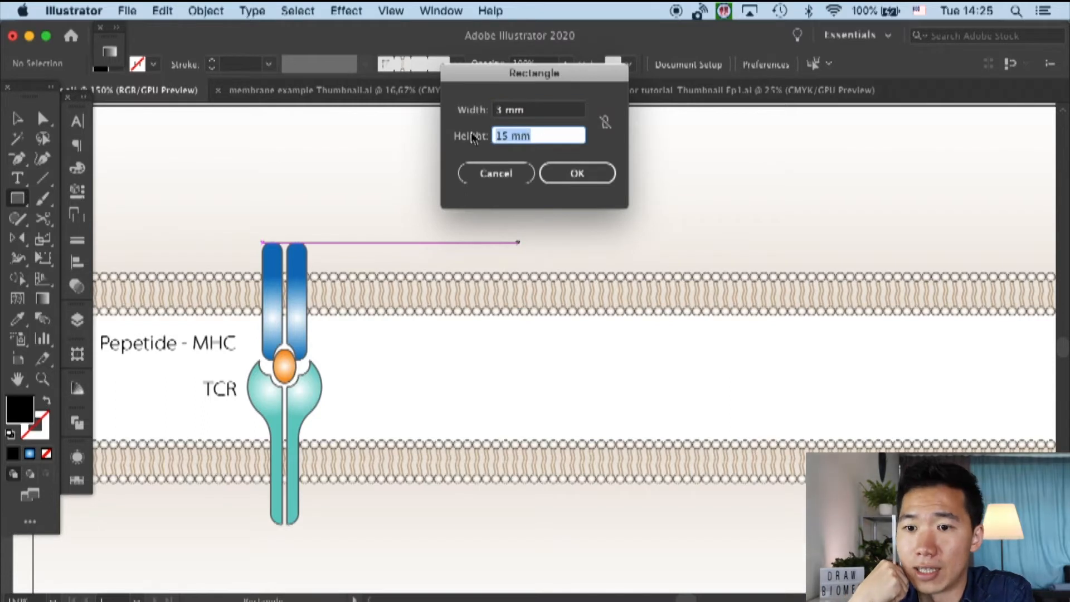
{"action": "type", "text": "21"}
{"action": "key", "text": "Return"}
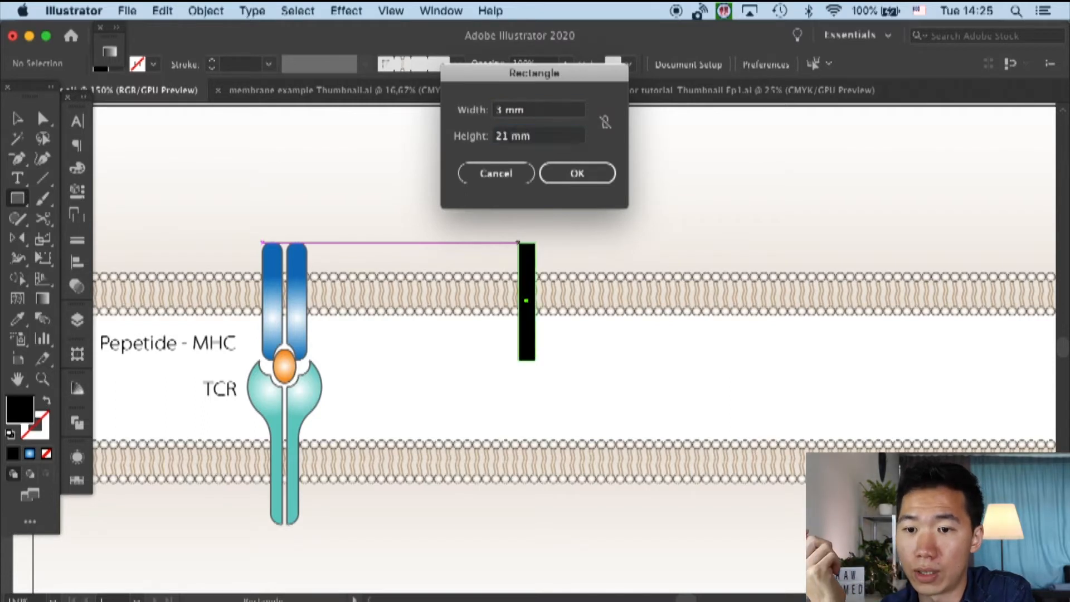
Round the black bar's corners fully so both ends are semicircular, and save the document
{"action": "key", "text": "v"}
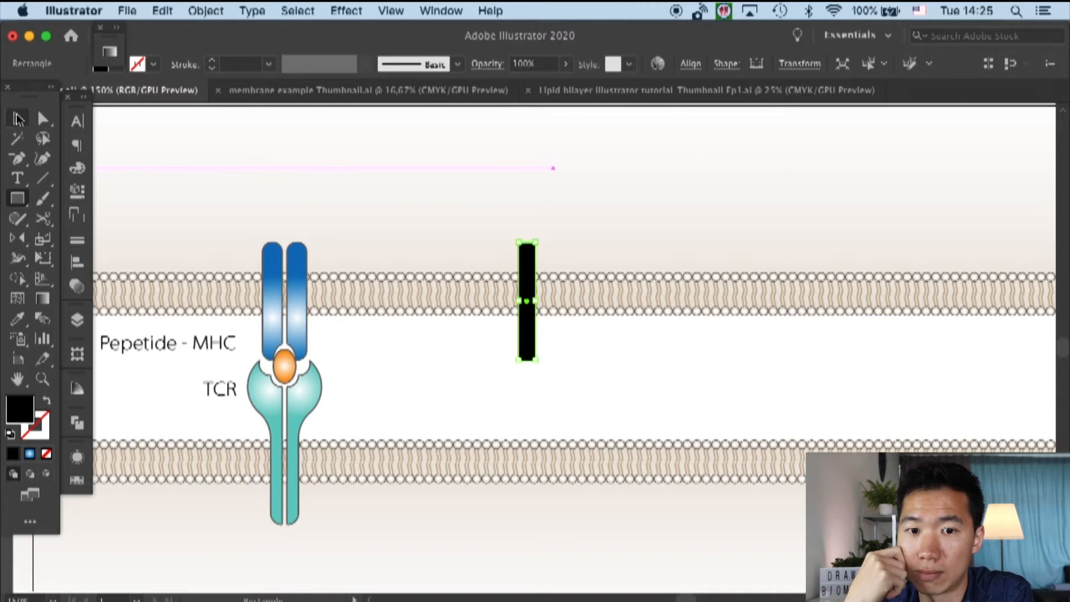
{"action": "left_click", "coordinate": [627, 351]}
{"action": "left_click", "coordinate": [529, 259]}
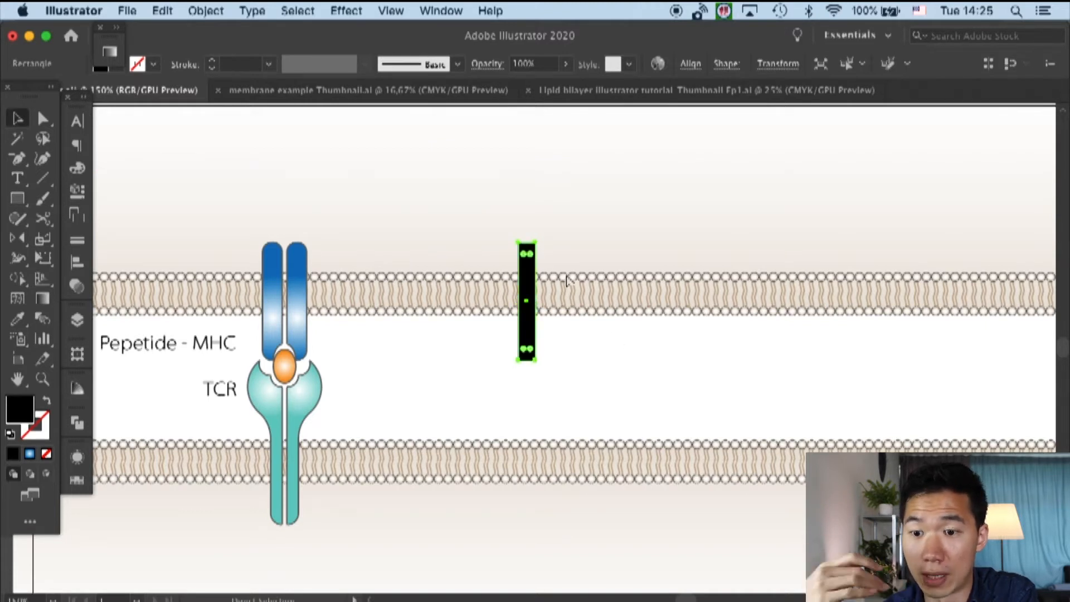
{"action": "key", "text": "super+equal"}
{"action": "key", "text": "super+equal"}
{"action": "left_click_drag", "start_coordinate": [531, 243], "coordinate": [547, 270]}
{"action": "left_click", "coordinate": [581, 393]}
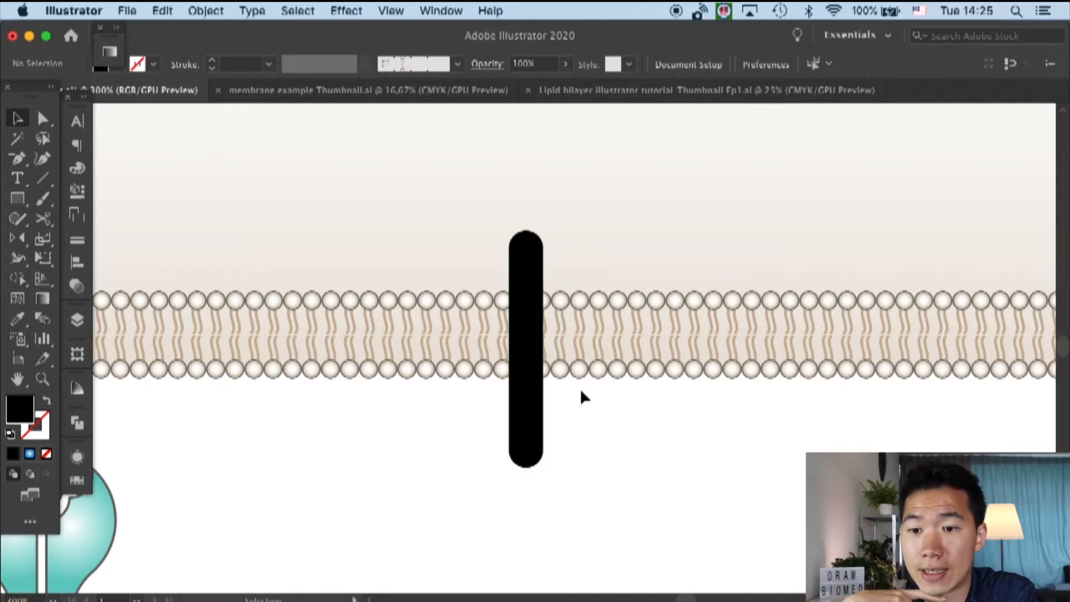
{"action": "key", "text": "super+s"}
Draw a 9 mm by 6 mm rectangle below the upper membrane, beside the rounded bar
{"action": "left_click", "coordinate": [21, 201]}
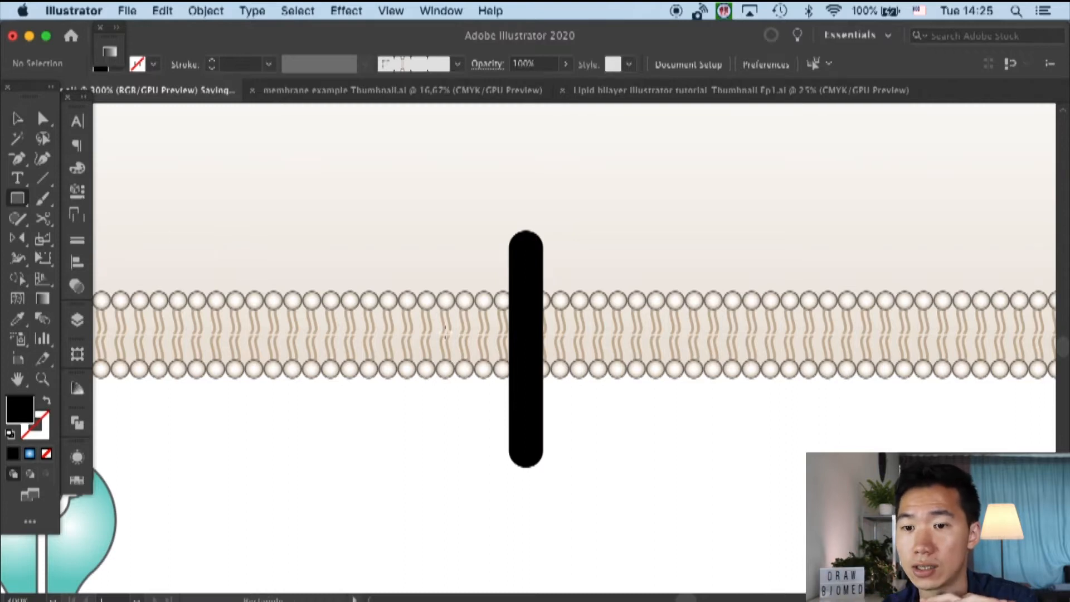
{"action": "left_click", "coordinate": [620, 421]}
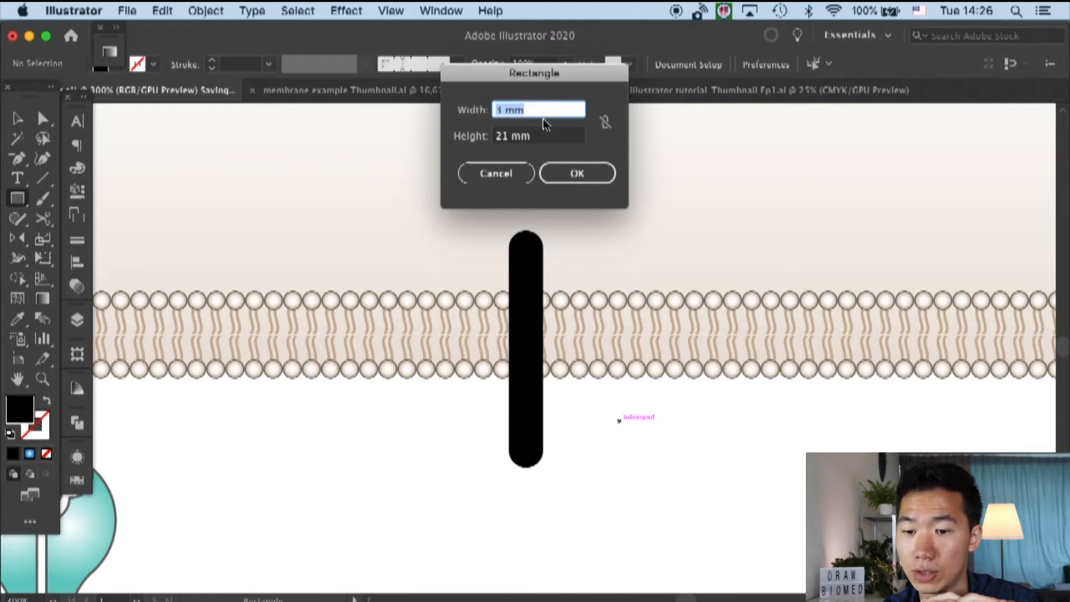
{"action": "type", "text": "9"}
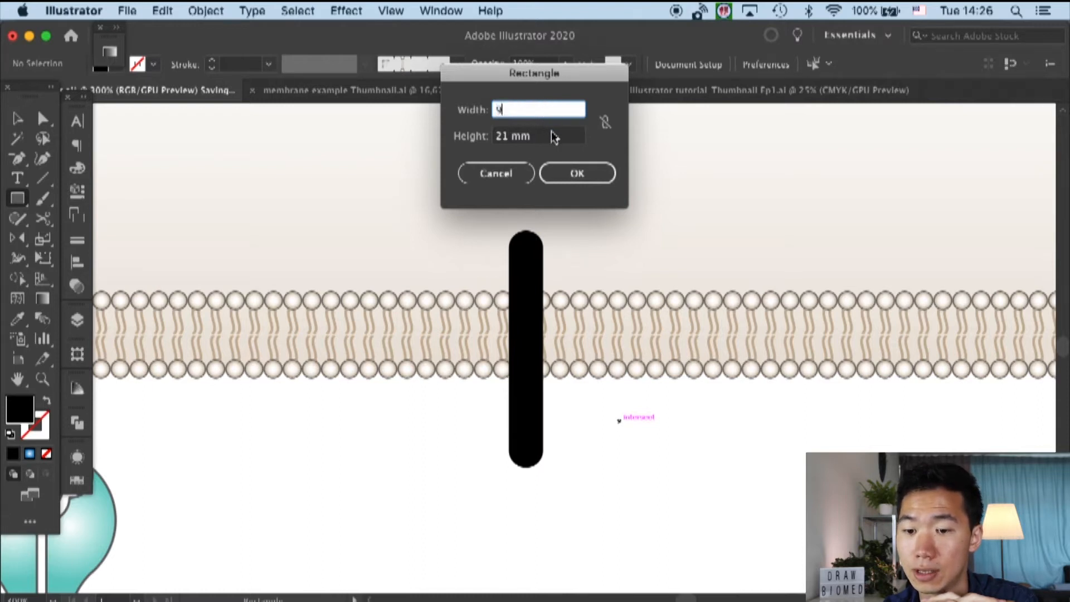
{"action": "key", "text": "Tab"}
{"action": "type", "text": "6"}
{"action": "left_click", "coordinate": [566, 167]}
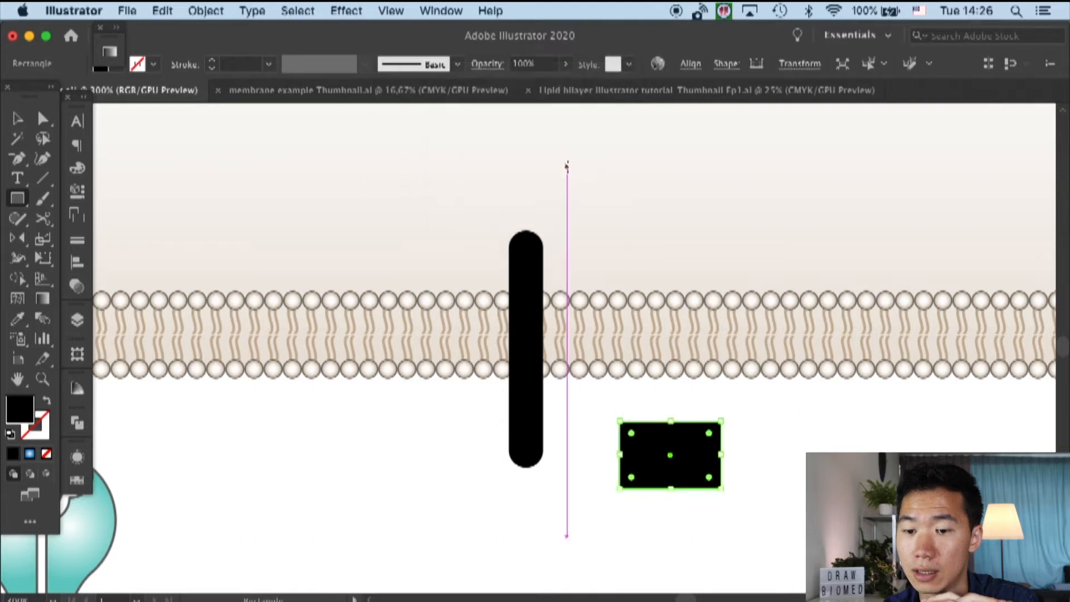
Move the 9 mm by 6 mm rectangle onto the bar's lower end, centred on it and covering the rounded tip
{"action": "left_click", "coordinate": [18, 118]}
{"action": "left_click_drag", "start_coordinate": [676, 431], "coordinate": [545, 465]}
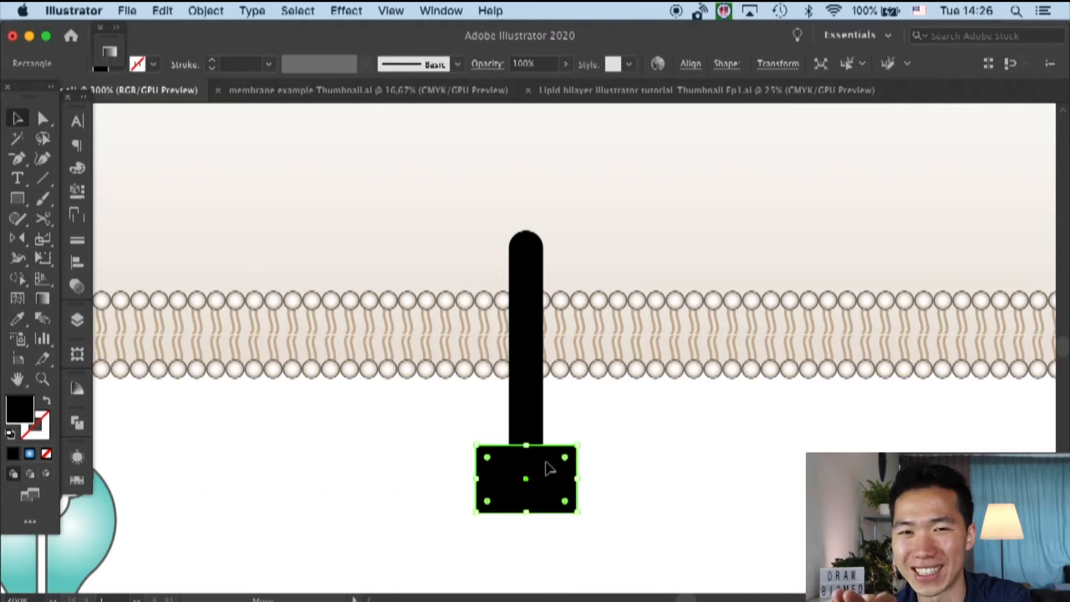
{"action": "key", "text": "super+equal"}
{"action": "key", "text": "super+equal"}
{"action": "mouse_move", "coordinate": [567, 325]}
{"action": "left_mouse_down"}
{"action": "mouse_move", "coordinate": [568, 352]}
{"action": "mouse_move", "coordinate": [568, 335]}
{"action": "mouse_move", "coordinate": [573, 343]}
{"action": "left_mouse_up"}
{"action": "left_click", "coordinate": [608, 269]}
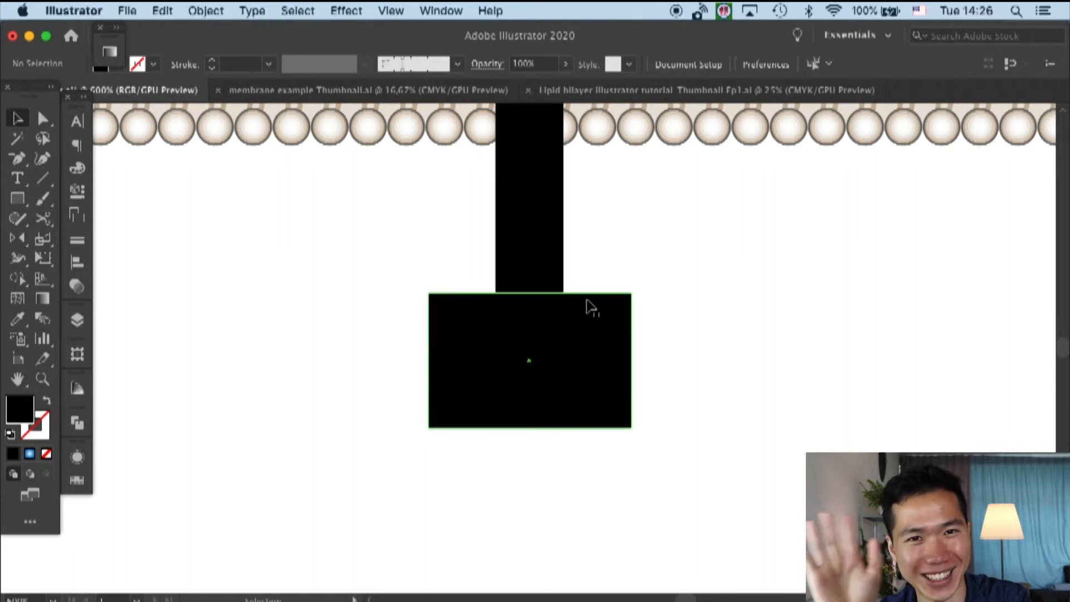
{"action": "key", "text": "super+minus"}
{"action": "key", "text": "super+minus"}
{"action": "scroll", "coordinate": [607, 285], "scroll_direction": "up", "scroll_amount": 2}
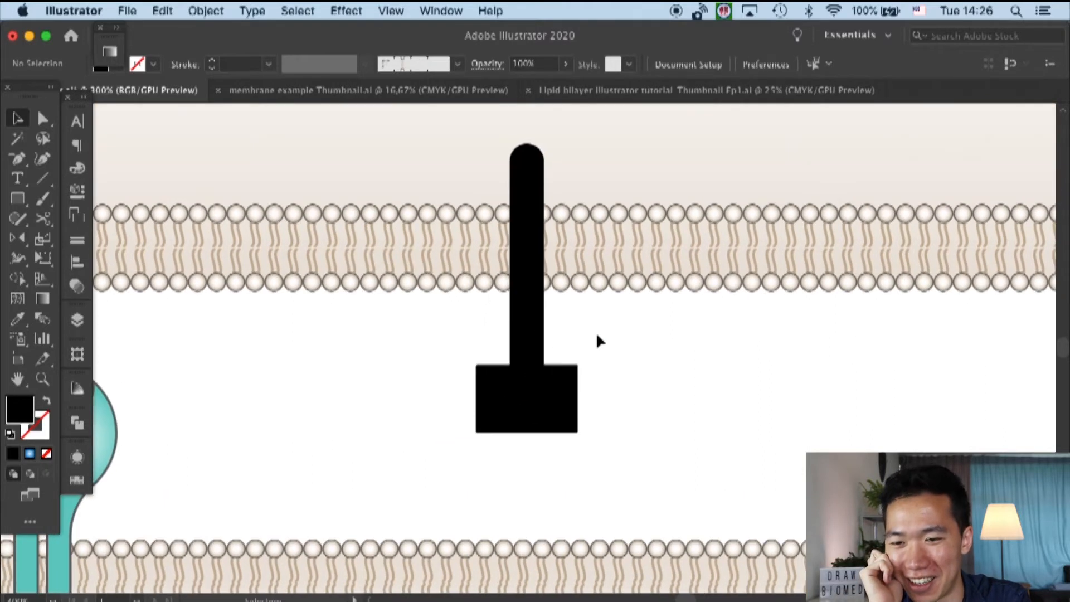
{"action": "left_click", "coordinate": [549, 410]}
{"action": "left_click", "coordinate": [547, 410]}
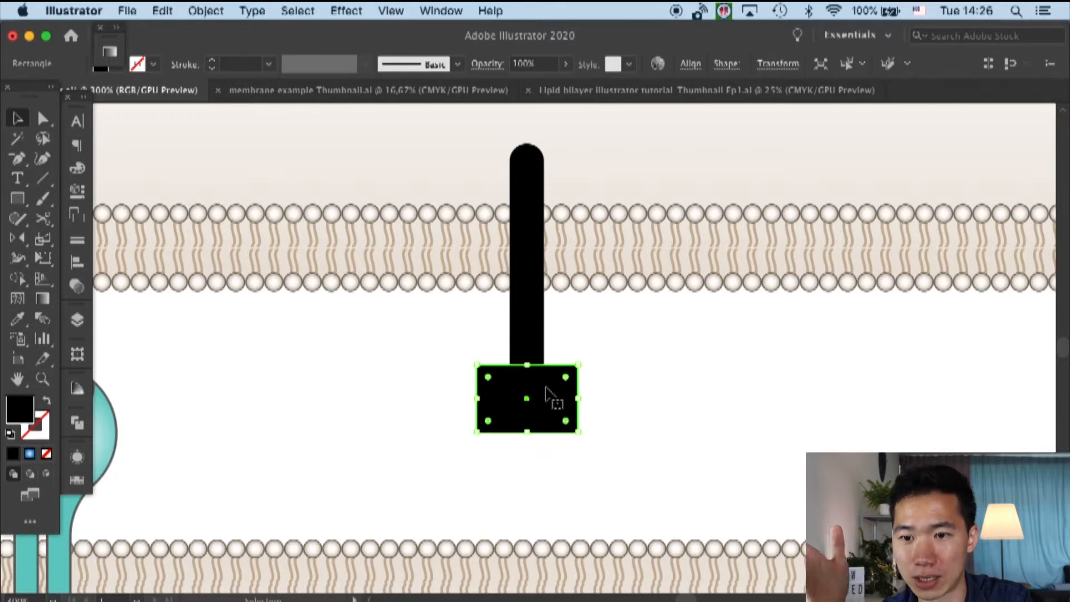
{"action": "left_click", "coordinate": [563, 350]}
Draw a 5 mm by 3 mm rectangle in the empty space beside the T-shaped assembly
{"action": "left_click", "coordinate": [18, 200]}
{"action": "left_click", "coordinate": [661, 343]}
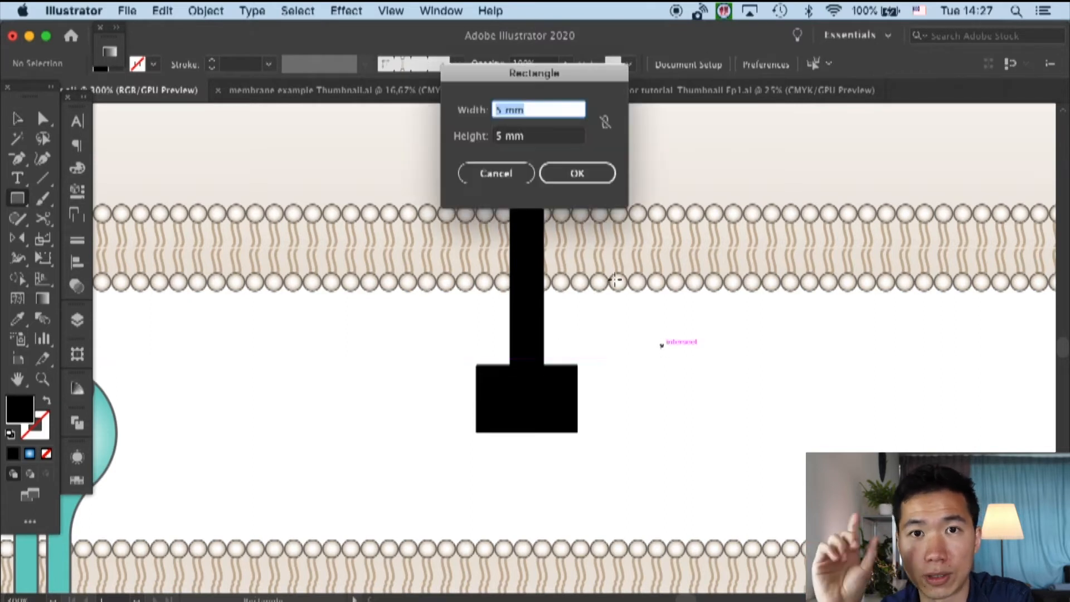
{"action": "key", "text": "Tab"}
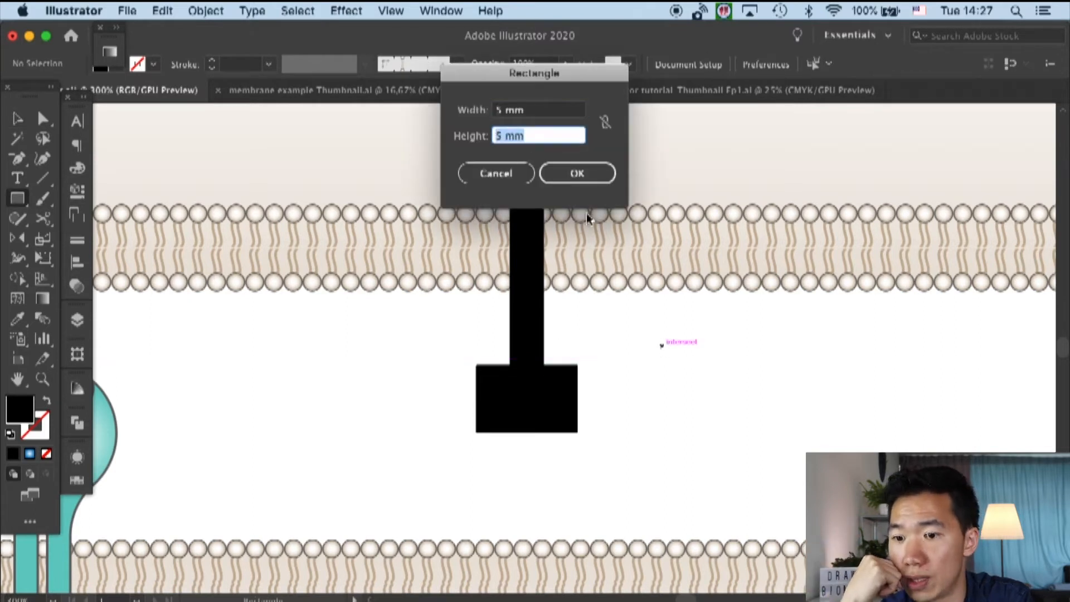
{"action": "type", "text": "3"}
{"action": "left_click", "coordinate": [574, 176]}
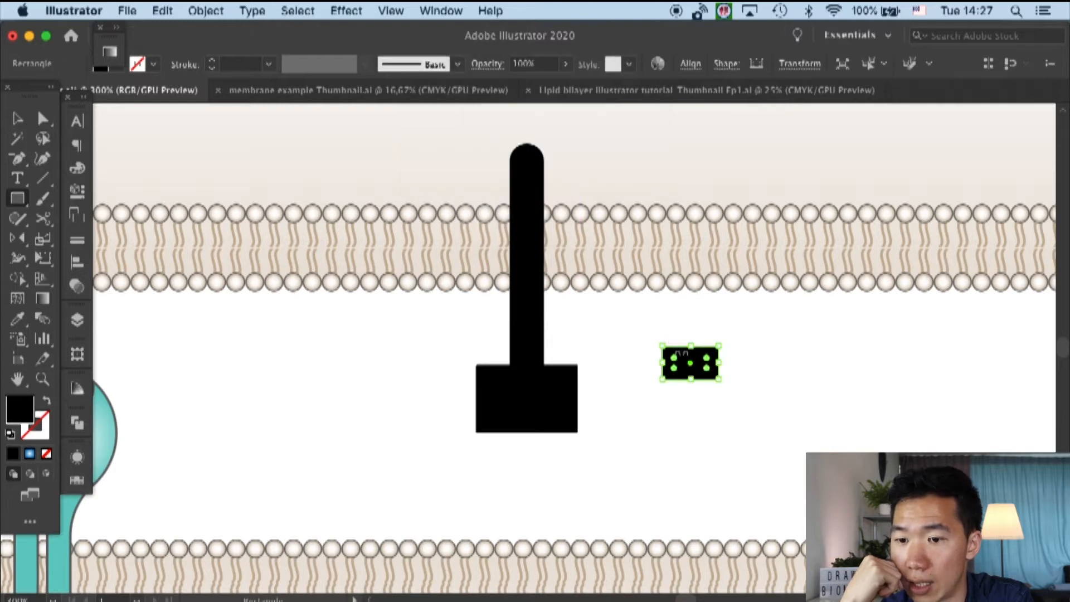
Move the 5 mm by 3 mm rectangle inside the larger rectangle, centred and flush with its bottom edge
{"action": "key", "text": "v"}
{"action": "left_click_drag", "start_coordinate": [692, 342], "coordinate": [550, 410]}
{"action": "left_click", "coordinate": [729, 361]}
{"action": "left_click", "coordinate": [639, 394]}
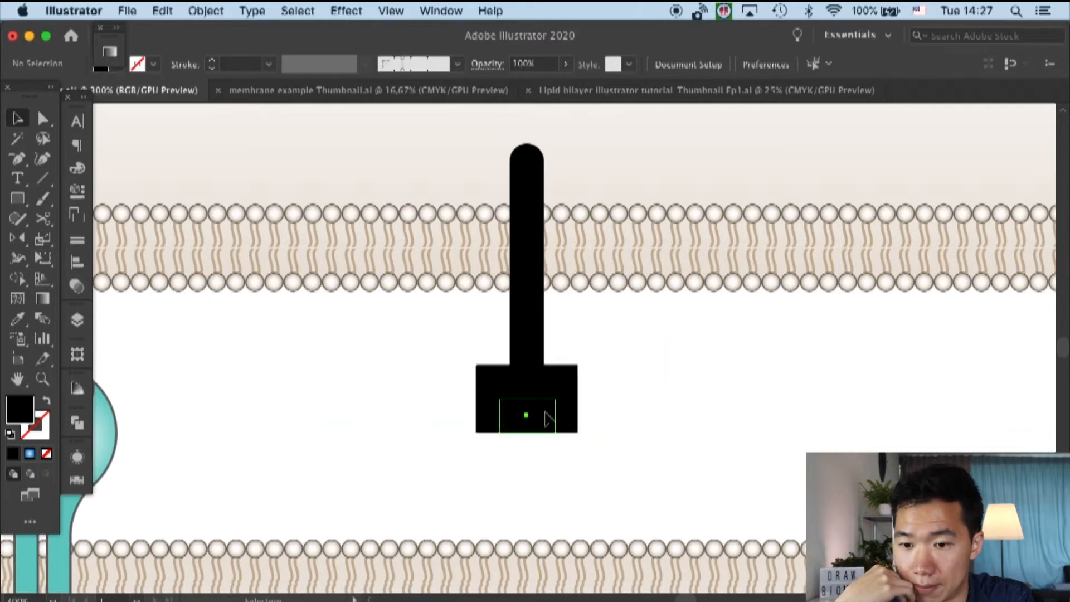
Fill the small 5 mm by 3 mm rectangle with magenta to set it apart from the black shapes
{"action": "left_click", "coordinate": [549, 410]}
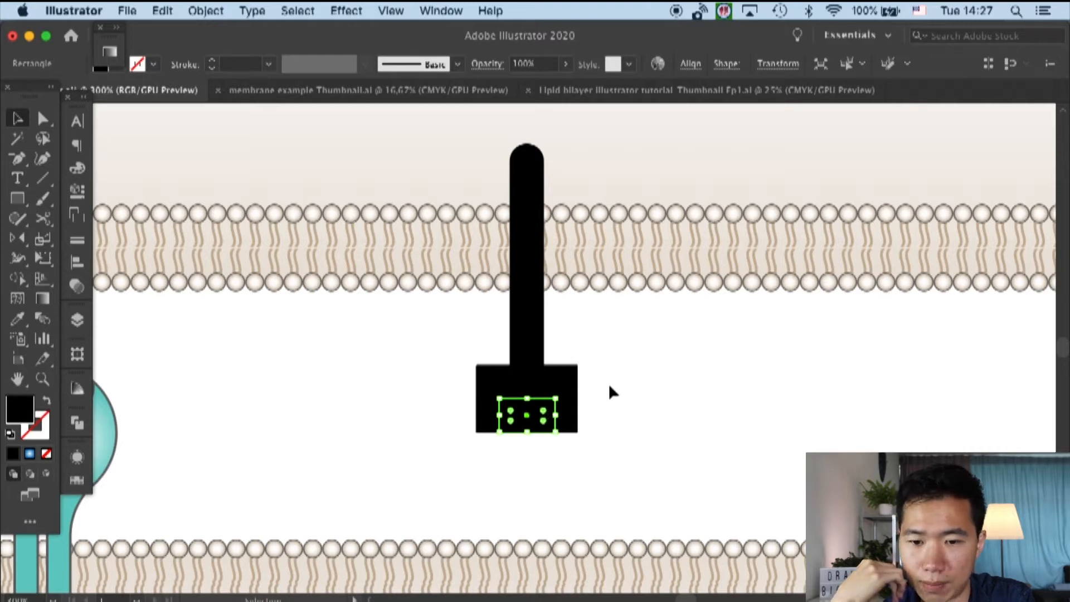
{"action": "left_click", "coordinate": [78, 479]}
{"action": "left_click", "coordinate": [209, 439]}
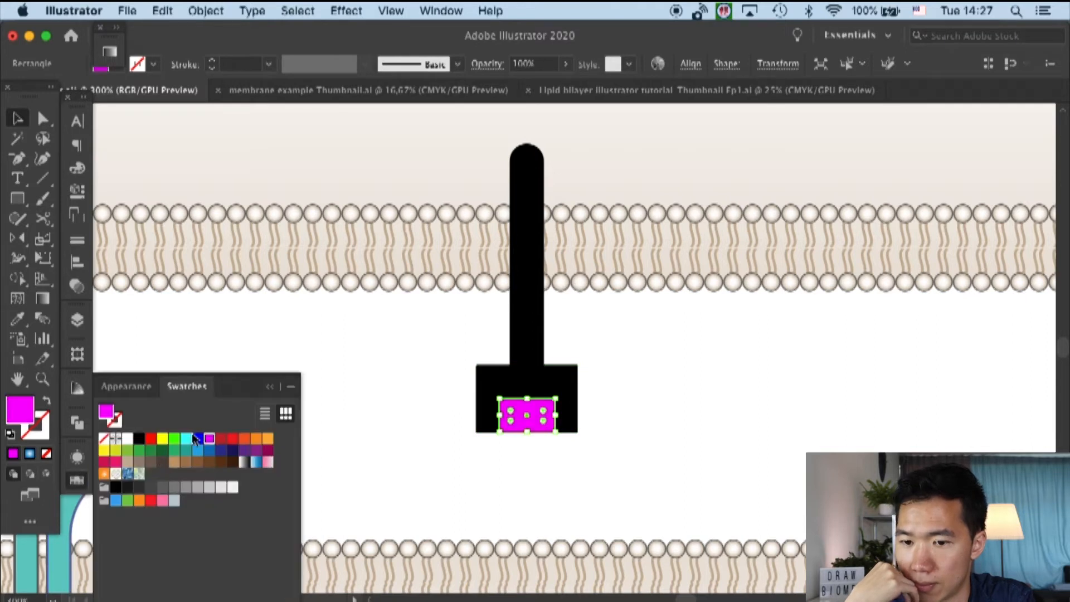
{"action": "left_click", "coordinate": [334, 332]}
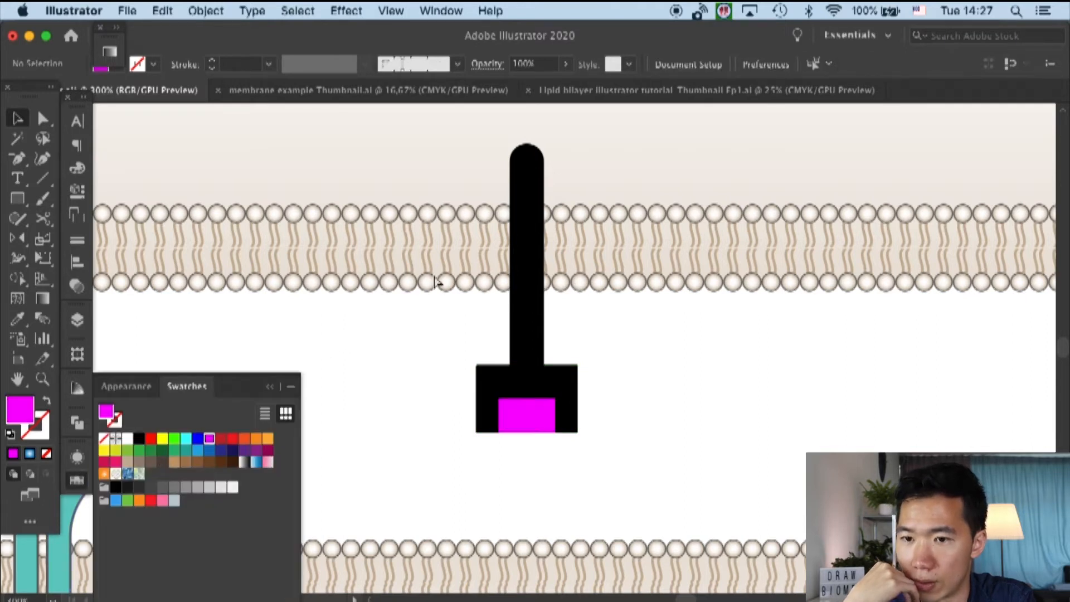
Align the bar and both rectangles to a common horizontal centre
{"action": "left_click_drag", "start_coordinate": [473, 442], "coordinate": [602, 331]}
{"action": "left_click", "coordinate": [690, 65]}
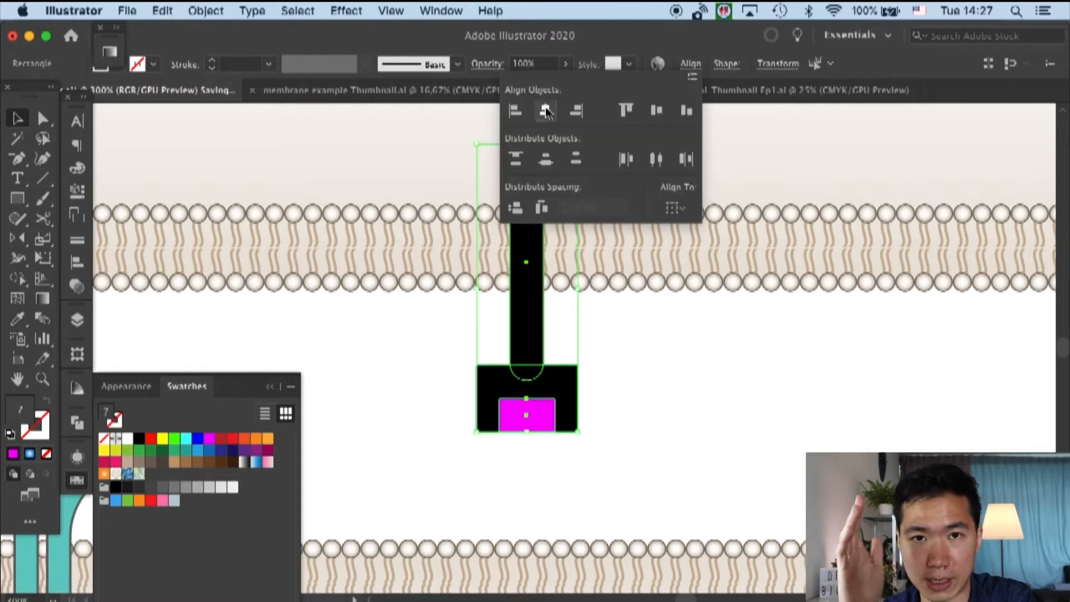
{"action": "left_click", "coordinate": [629, 368]}
Unite the rounded bar and the black 9 mm by 6 mm rectangle into one shape
{"action": "left_click_drag", "start_coordinate": [498, 327], "coordinate": [571, 378]}
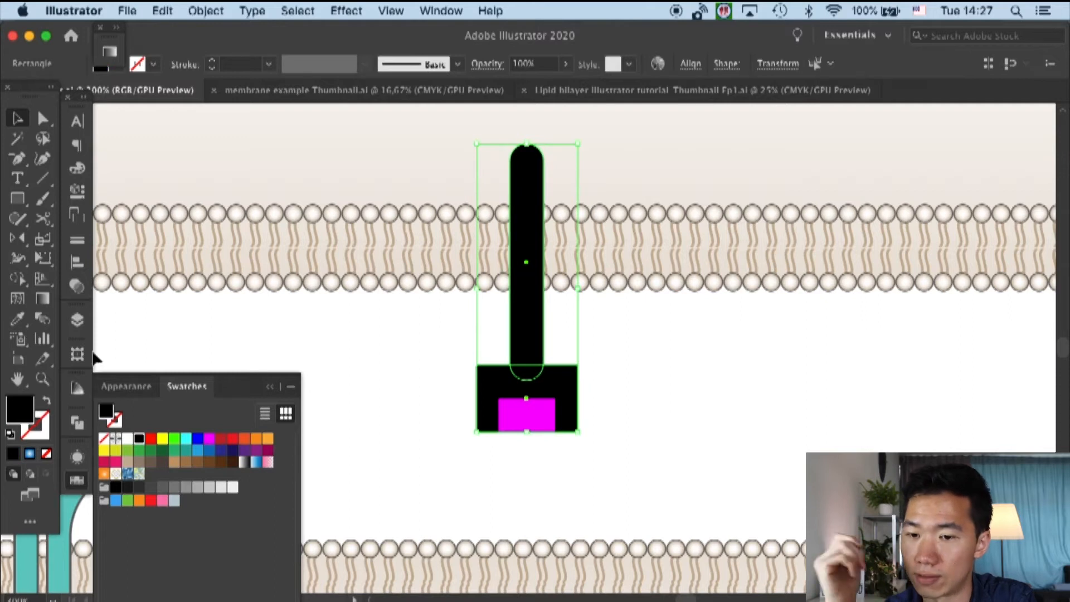
{"action": "left_click", "coordinate": [76, 422]}
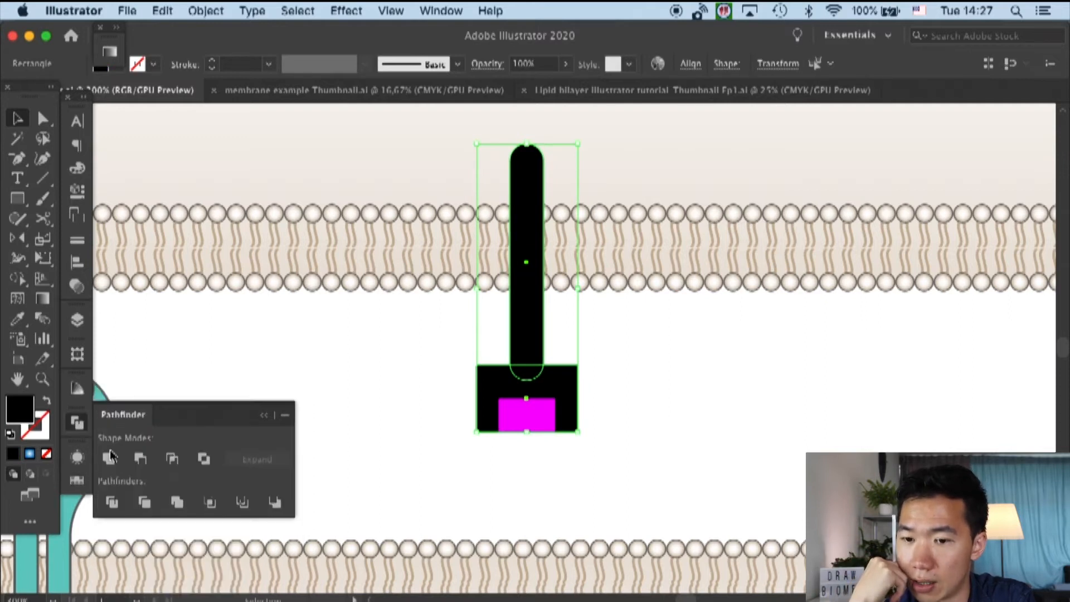
{"action": "left_click", "coordinate": [109, 458]}
Subtract the magenta rectangle from the black shape with Minus Front to cut a notch, and save the document
{"action": "left_click_drag", "start_coordinate": [449, 464], "coordinate": [582, 398]}
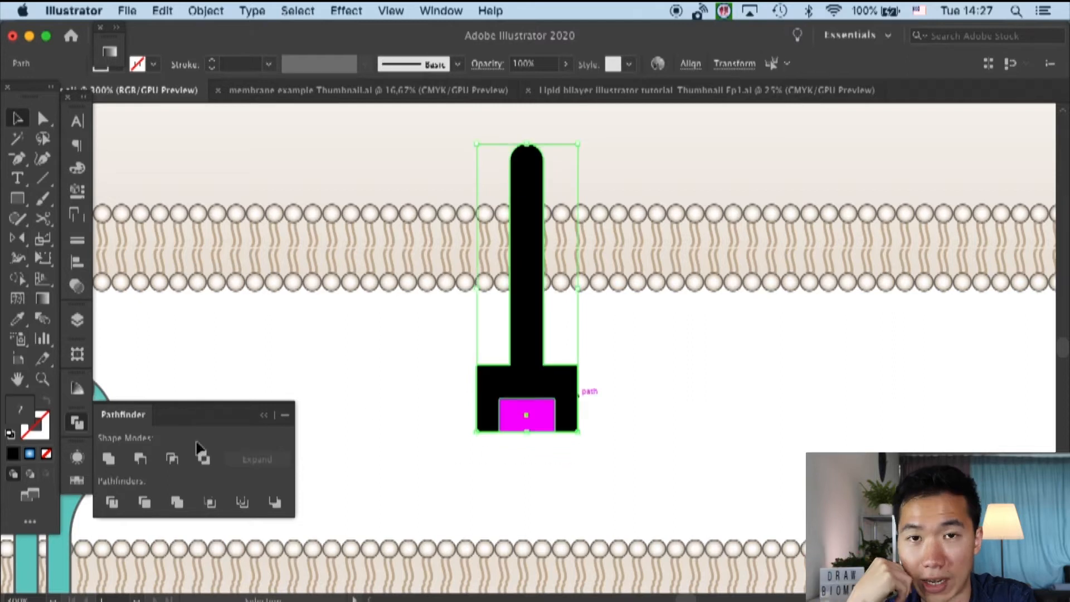
{"action": "left_click", "coordinate": [141, 458]}
{"action": "left_click", "coordinate": [680, 365]}
{"action": "key", "text": "super+s"}
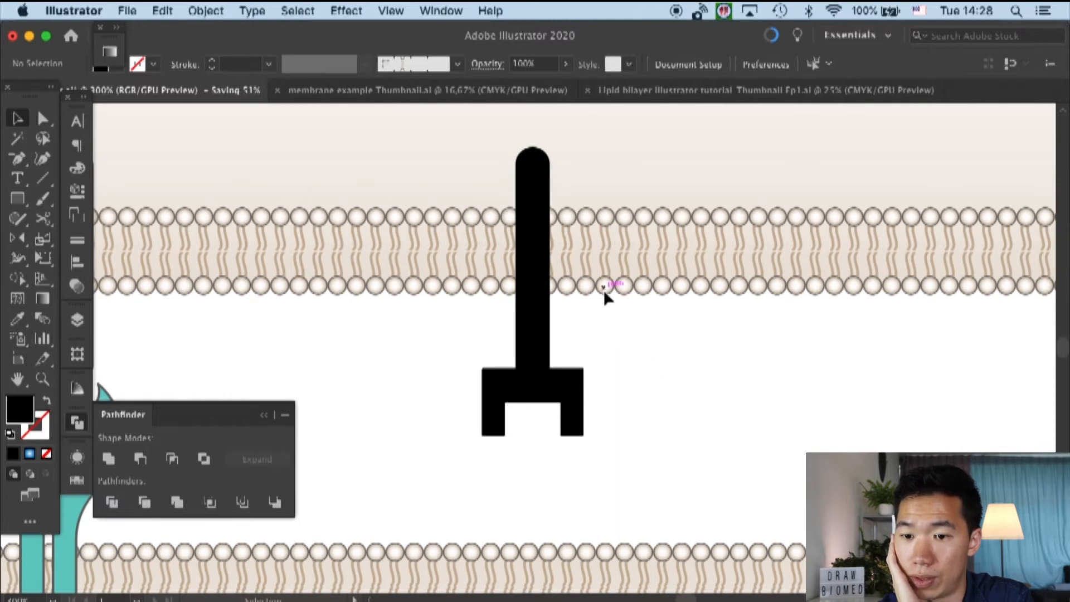
Fill the notched shape with a white-to-blue radial gradient, centre it on the head above the notch, and shorten its radius
{"action": "left_click", "coordinate": [532, 292]}
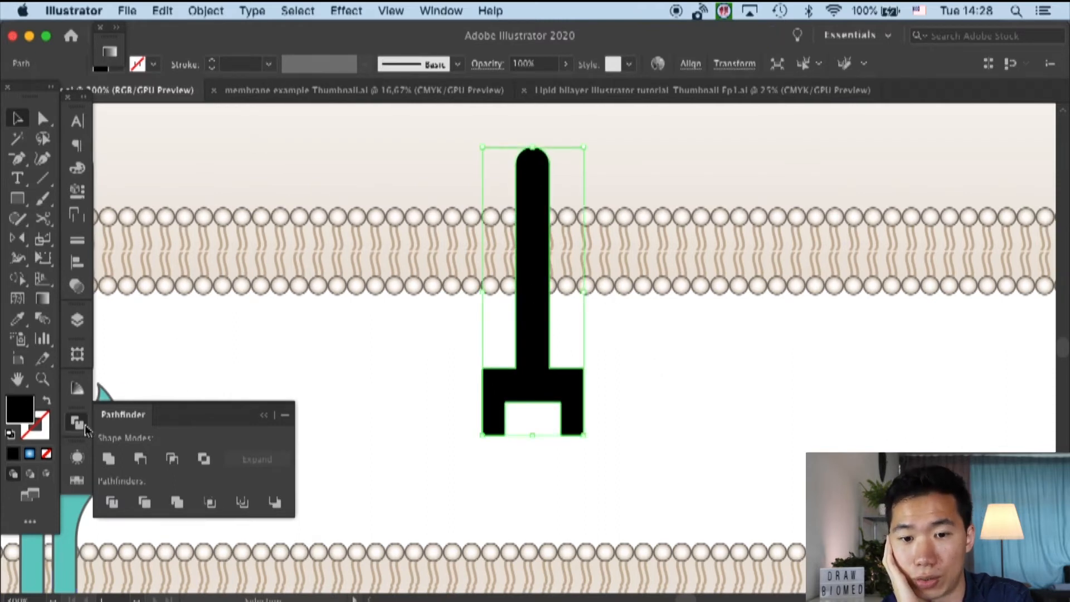
{"action": "double_click", "coordinate": [42, 299]}
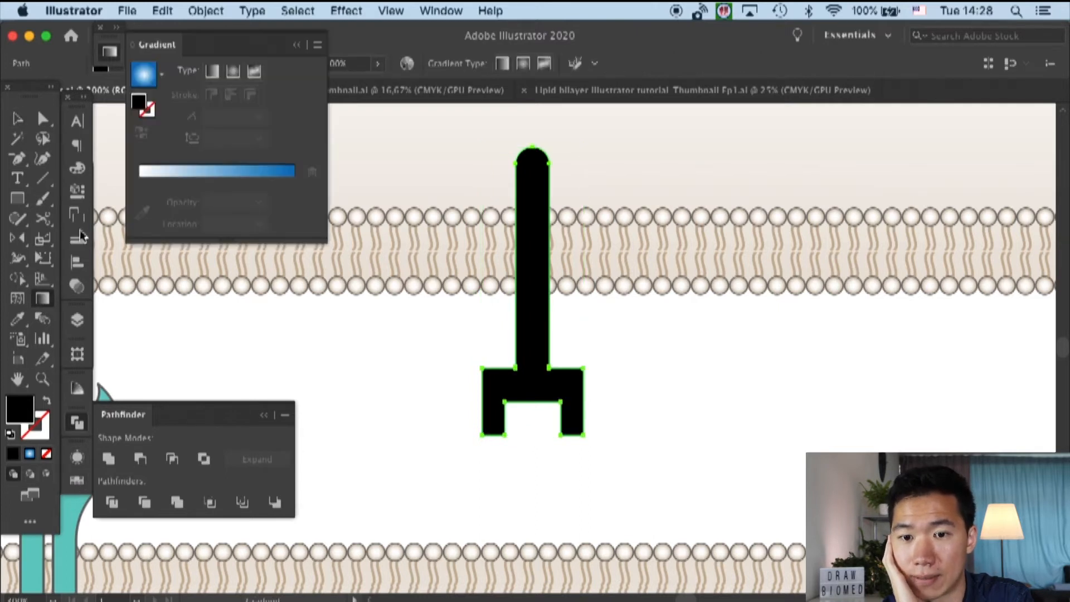
{"action": "left_click", "coordinate": [233, 71]}
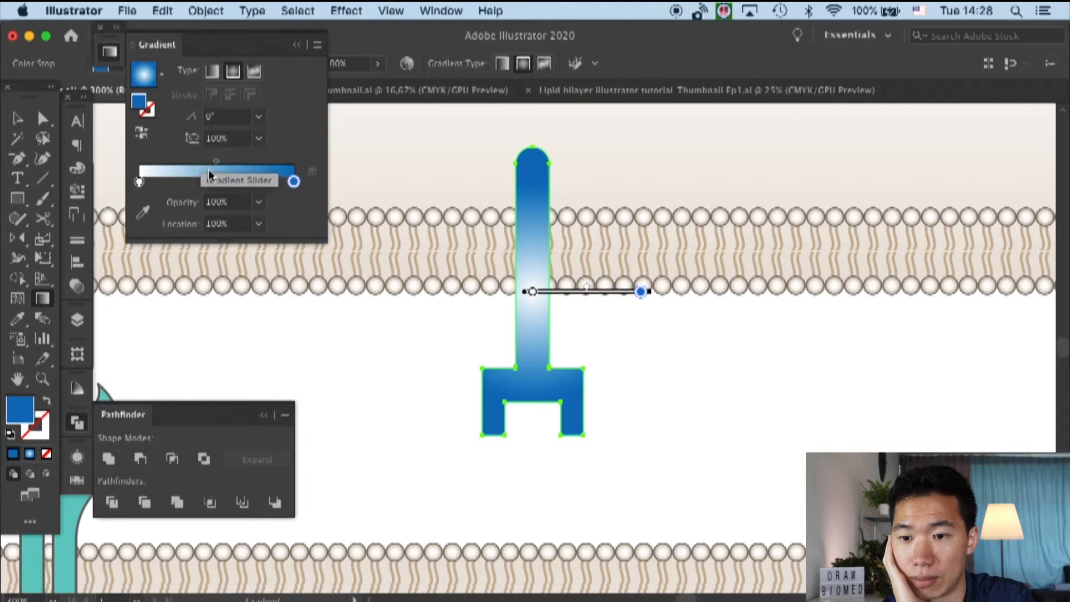
{"action": "left_click_drag", "start_coordinate": [562, 295], "coordinate": [561, 383]}
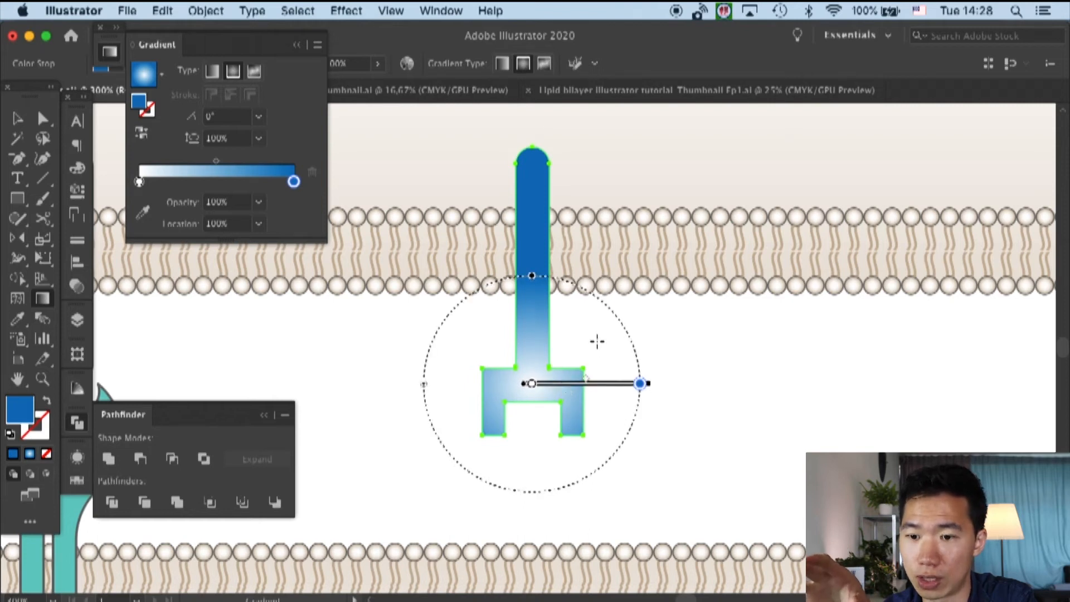
{"action": "left_click_drag", "start_coordinate": [650, 383], "coordinate": [609, 386]}
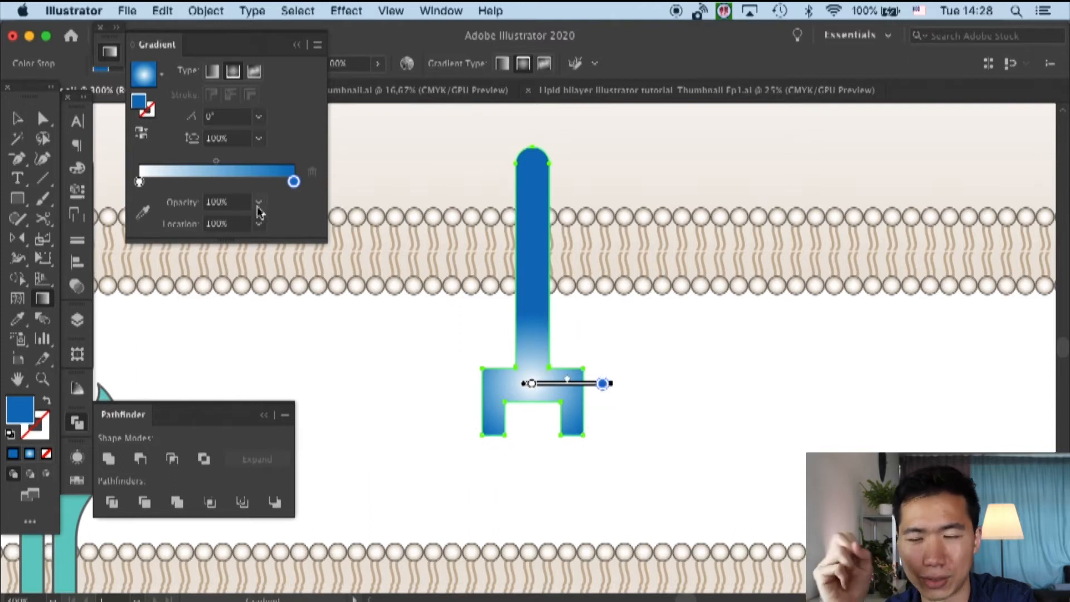
Change the radial gradient's blue outer colour stop to a purple swatch
{"action": "left_click", "coordinate": [77, 477]}
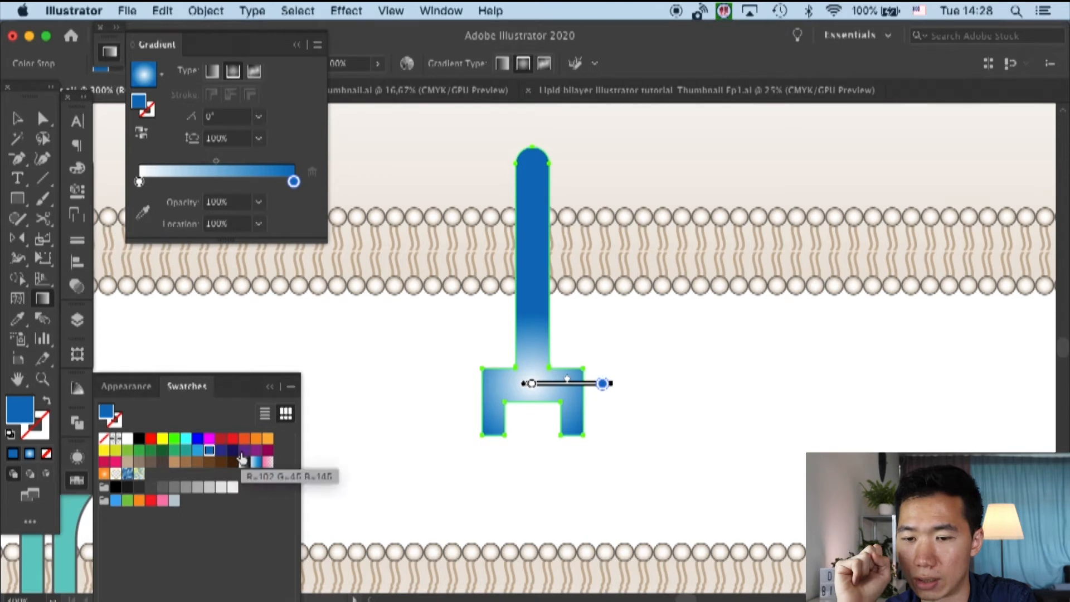
{"action": "left_click_drag", "start_coordinate": [244, 456], "coordinate": [294, 181]}
{"action": "left_click_drag", "start_coordinate": [257, 451], "coordinate": [294, 181]}
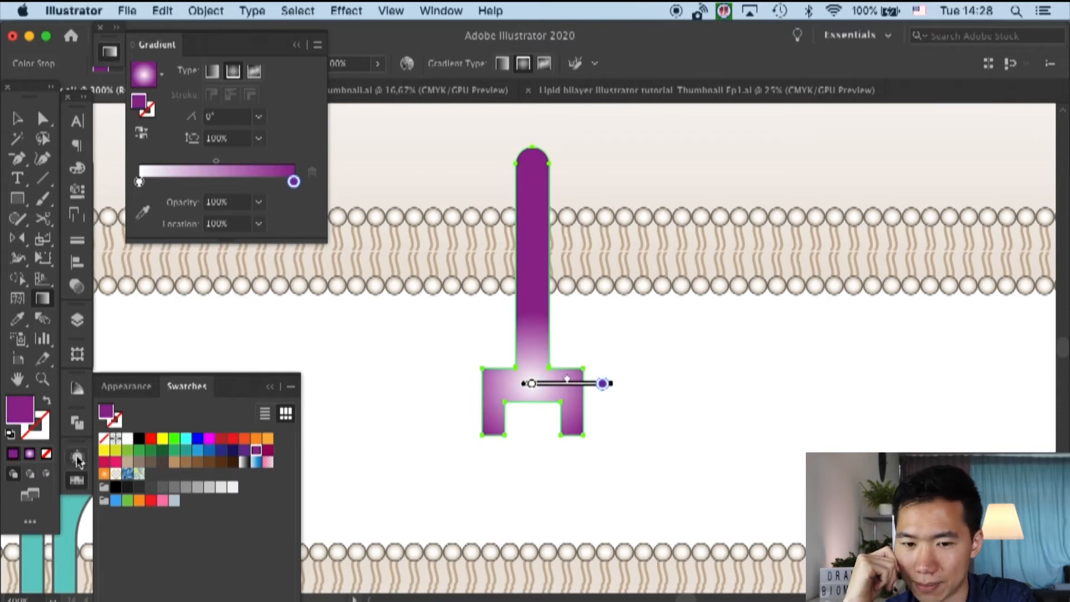
{"action": "left_click", "coordinate": [77, 388]}
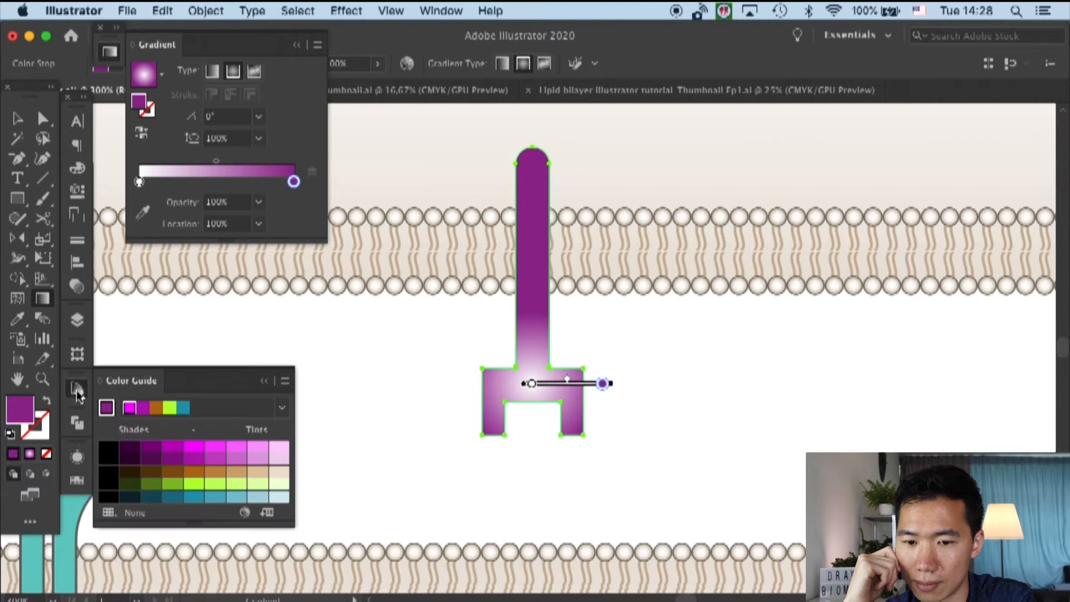
Change the radial gradient's outer colour stop to a lighter magenta-purple shade and shorten the gradient's radius around the notched head
{"action": "left_click_drag", "start_coordinate": [217, 453], "coordinate": [297, 183]}
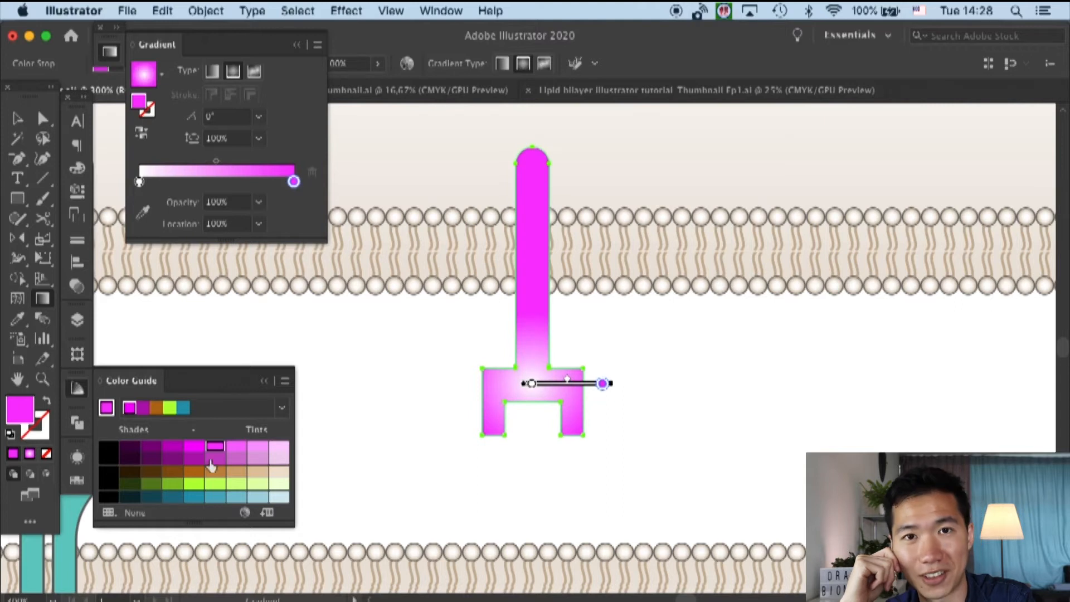
{"action": "left_click_drag", "start_coordinate": [216, 462], "coordinate": [298, 179]}
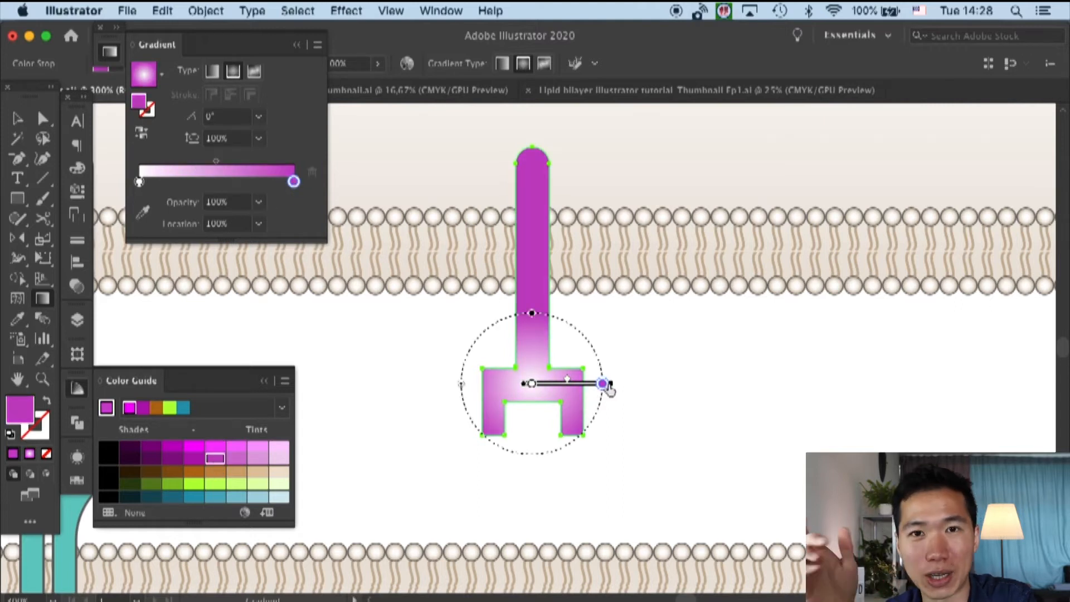
{"action": "left_click_drag", "start_coordinate": [612, 384], "coordinate": [591, 383]}
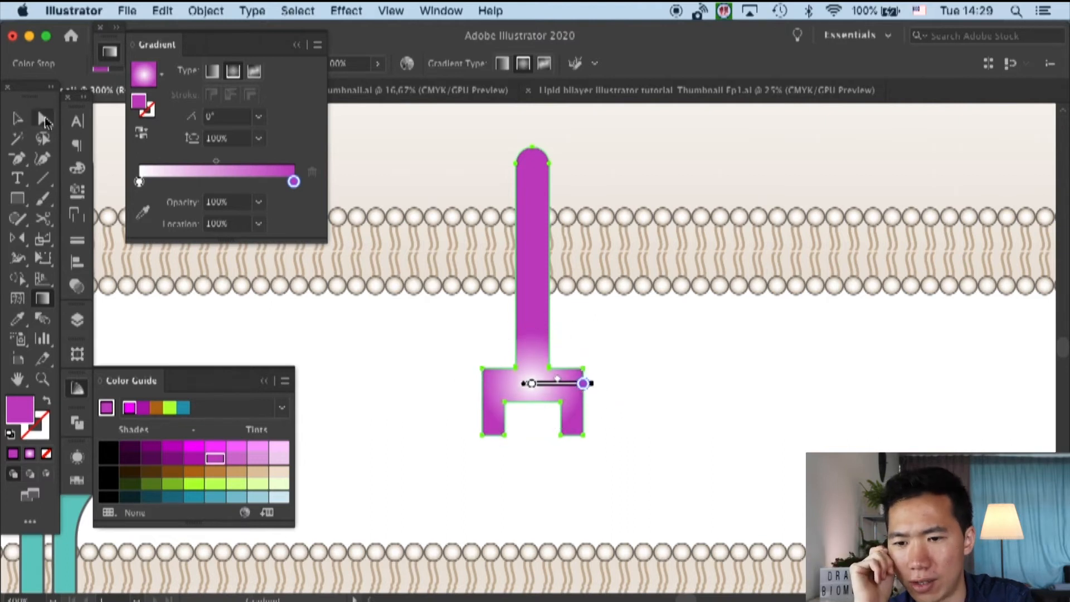
{"action": "left_click", "coordinate": [18, 118]}
{"action": "left_click", "coordinate": [635, 356]}
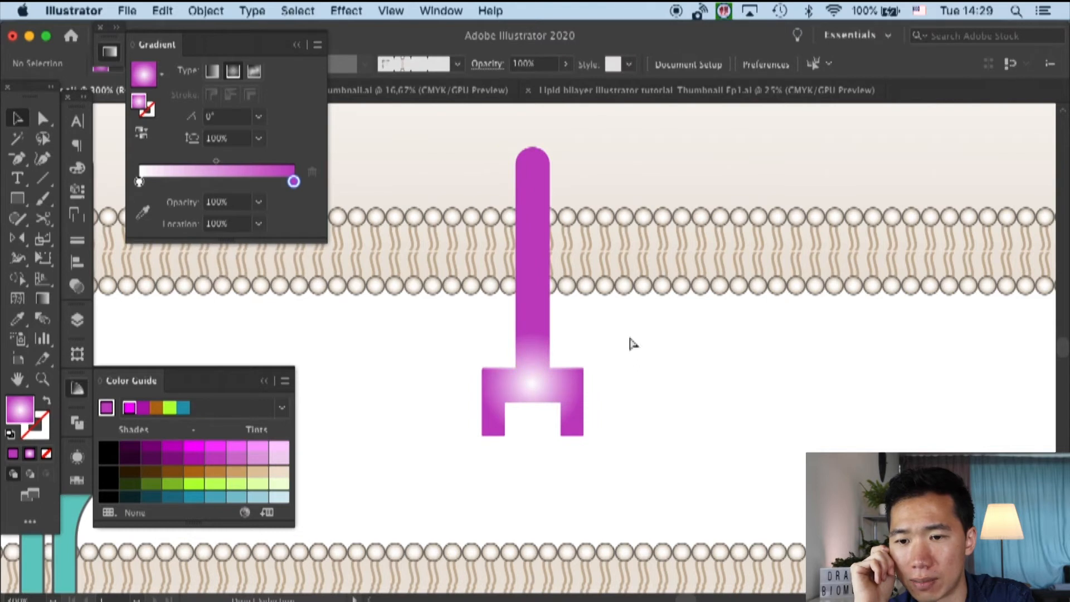
Give the purple notched receptor a dark grey outline with a 0.5 pt stroke weight
{"action": "left_click", "coordinate": [538, 285]}
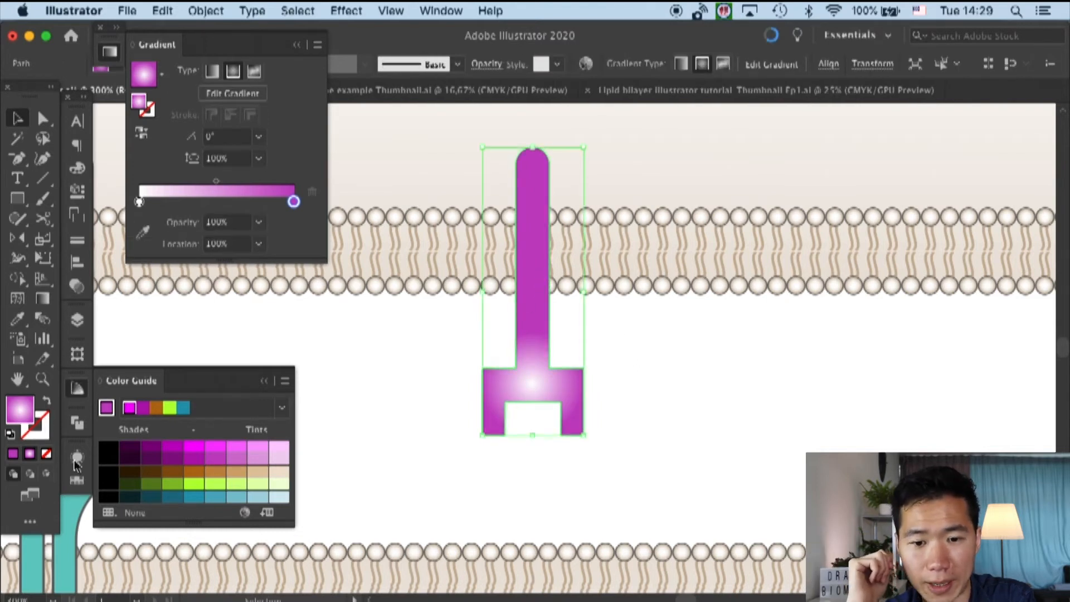
{"action": "left_click", "coordinate": [46, 425]}
{"action": "left_click", "coordinate": [78, 480]}
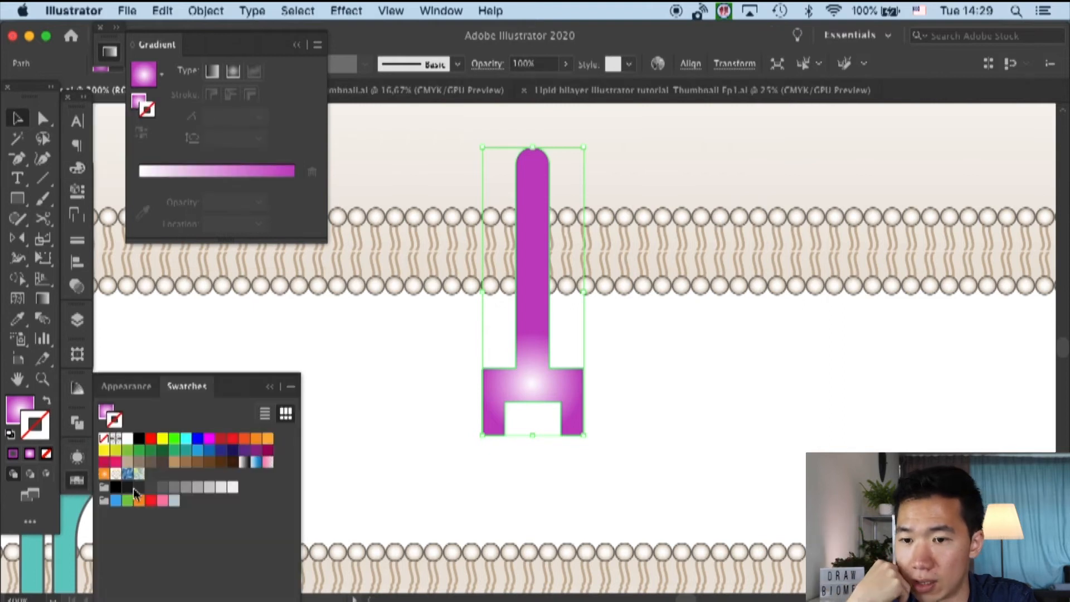
{"action": "left_click", "coordinate": [167, 490]}
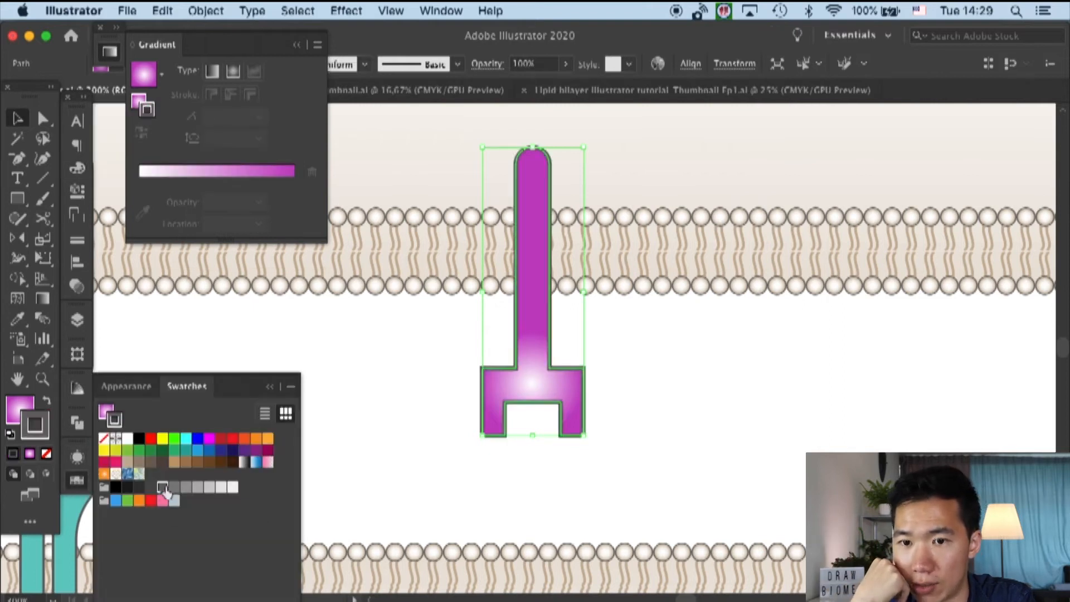
{"action": "left_click", "coordinate": [297, 44]}
{"action": "left_click", "coordinate": [271, 65]}
{"action": "left_click", "coordinate": [284, 106]}
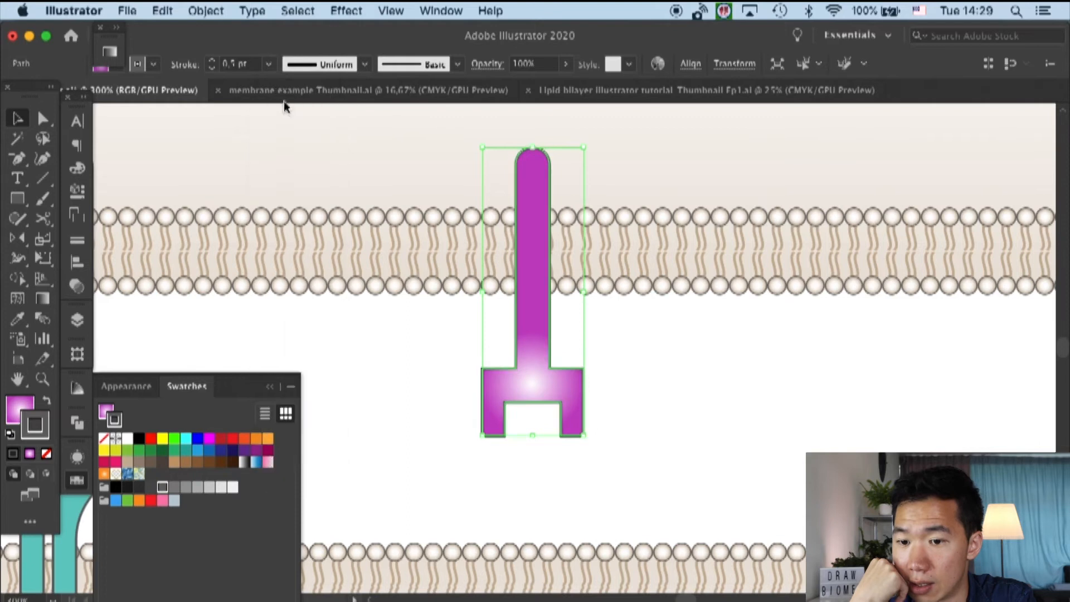
{"action": "left_click", "coordinate": [390, 316]}
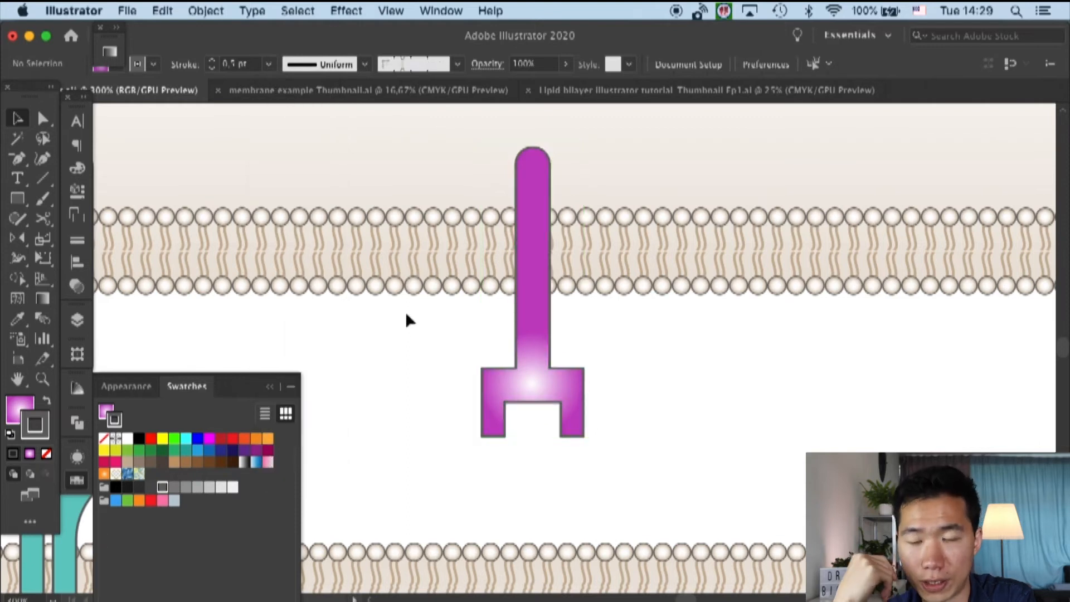
Set the purple receptor's stroke corners to Round Join and save the document
{"action": "left_click_drag", "start_coordinate": [416, 440], "coordinate": [601, 357]}
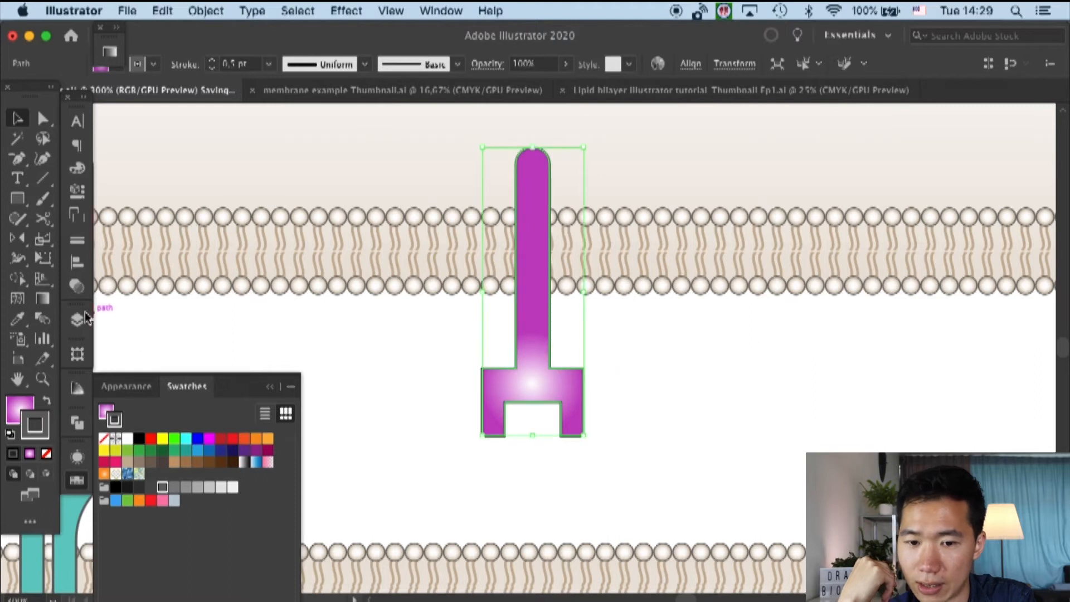
{"action": "left_click", "coordinate": [85, 452]}
{"action": "left_click", "coordinate": [153, 435]}
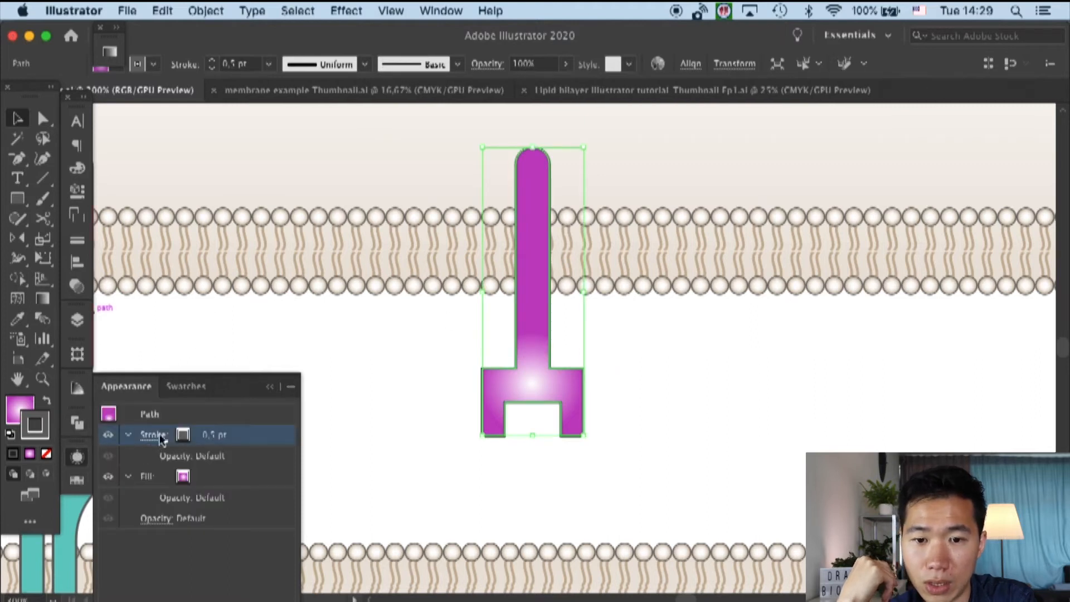
{"action": "left_click", "coordinate": [89, 221]}
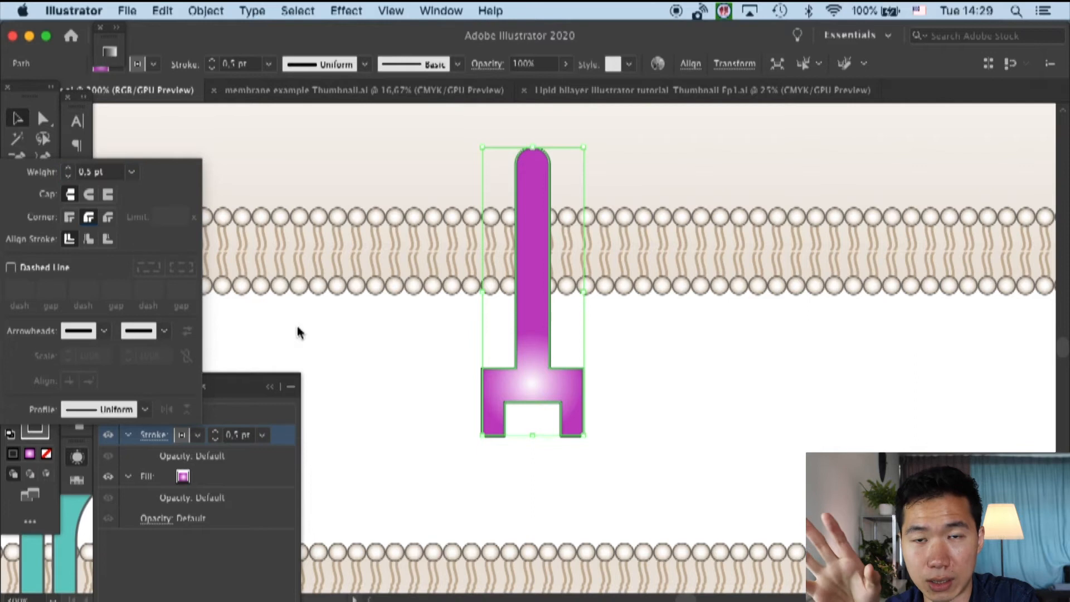
{"action": "left_click", "coordinate": [268, 387]}
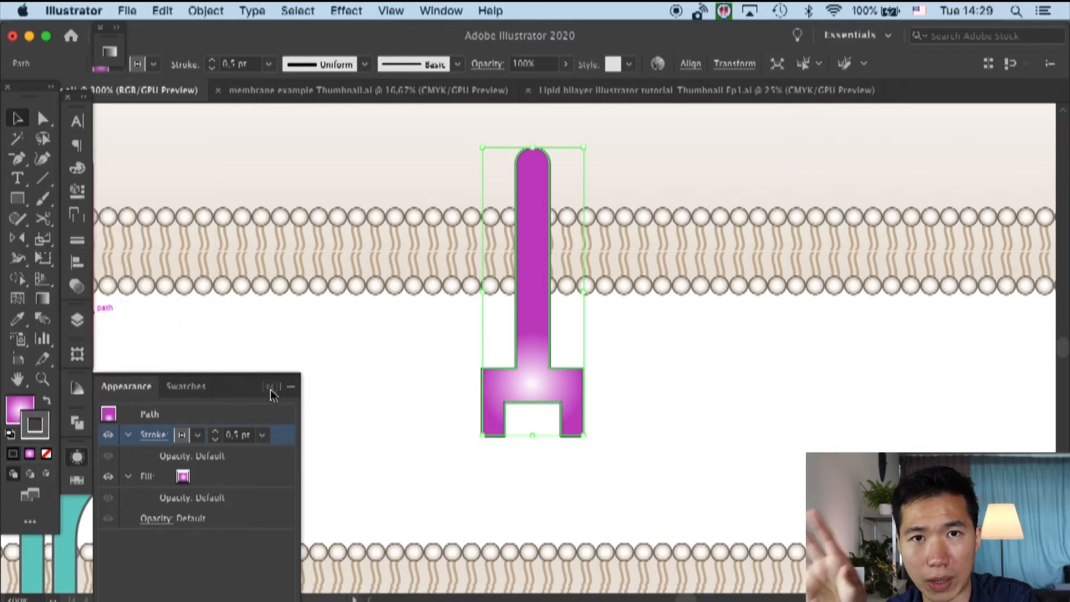
{"action": "left_click", "coordinate": [271, 387]}
{"action": "left_click", "coordinate": [273, 390]}
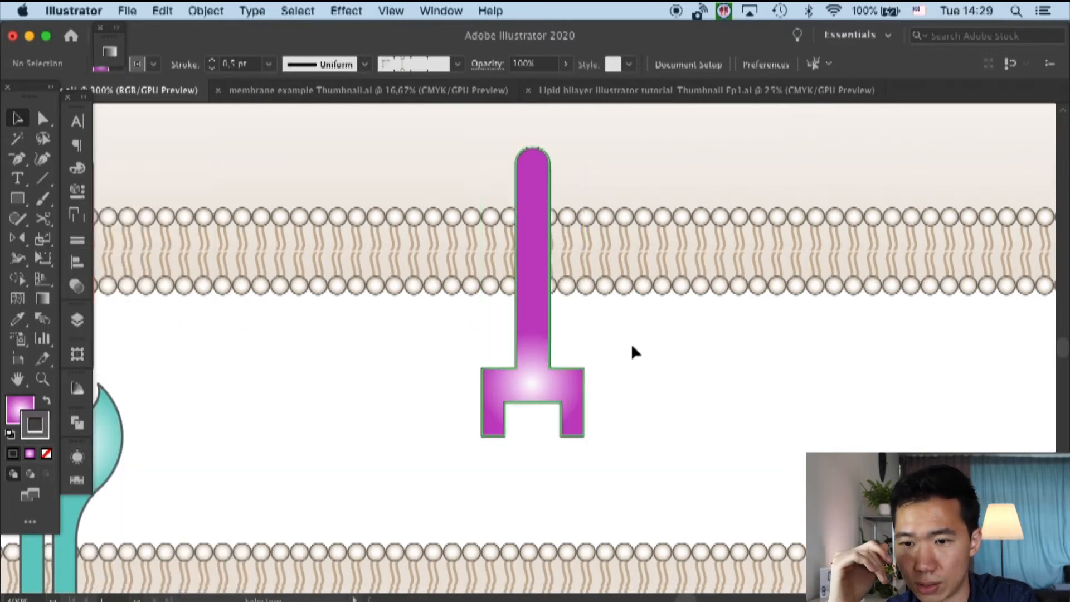
{"action": "key", "text": "a"}
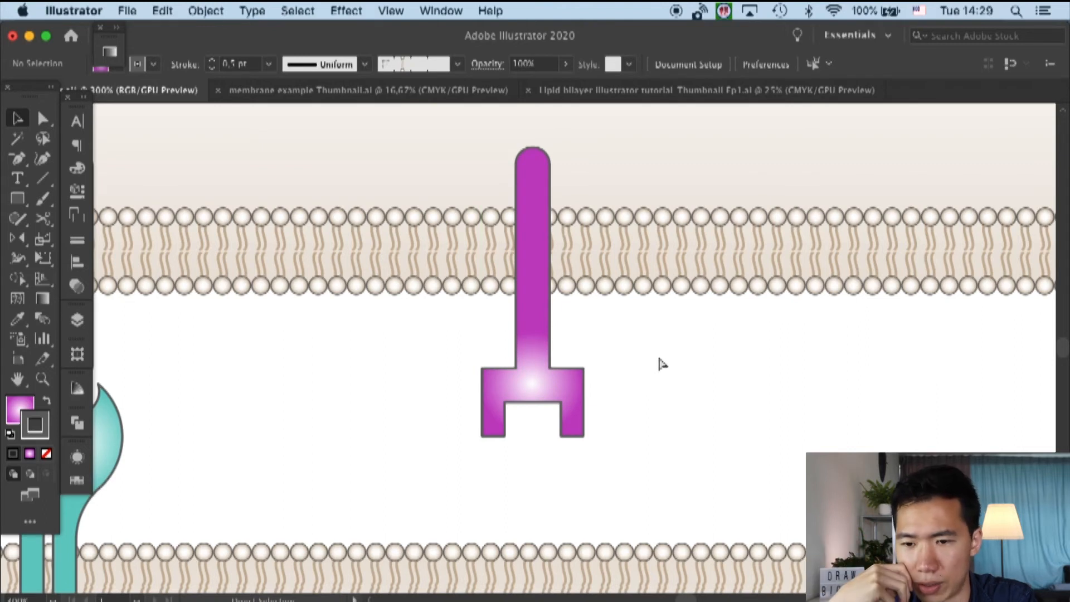
{"action": "key", "text": "super+s"}
{"action": "key", "text": "super+minus"}
{"action": "key", "text": "super+minus"}
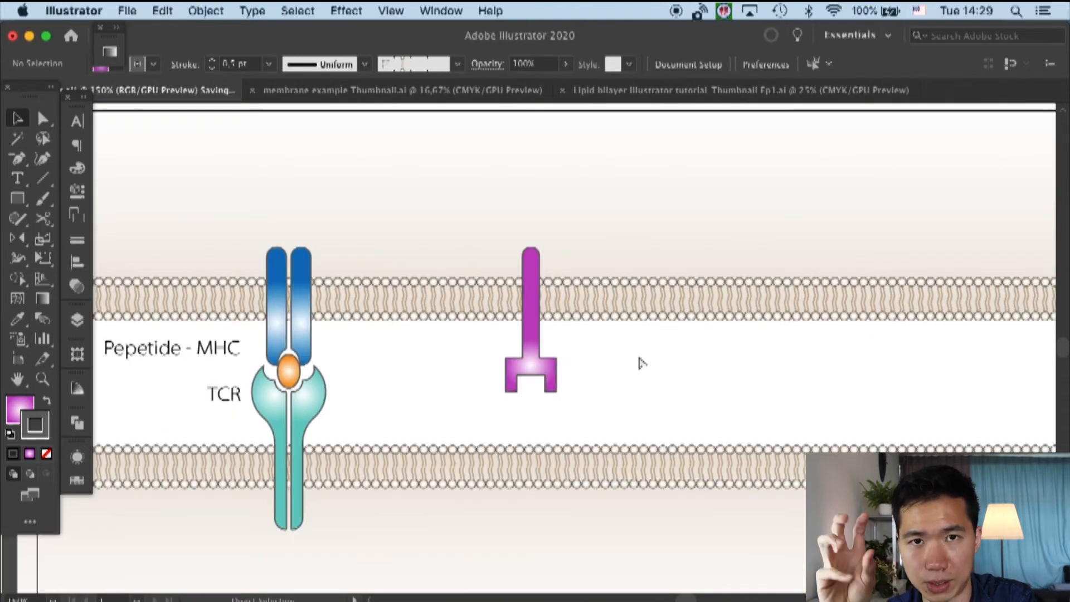
Draw an orange rectangle 2 mm wide and 20 mm high below the notched purple receptor
{"action": "key", "text": "super+equal"}
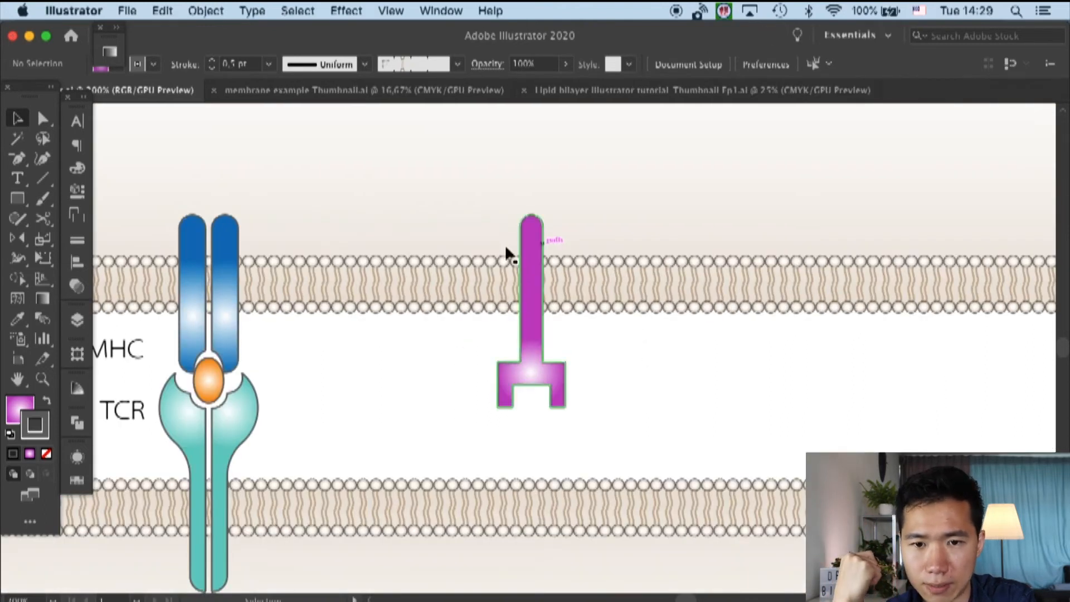
{"action": "left_click", "coordinate": [18, 199]}
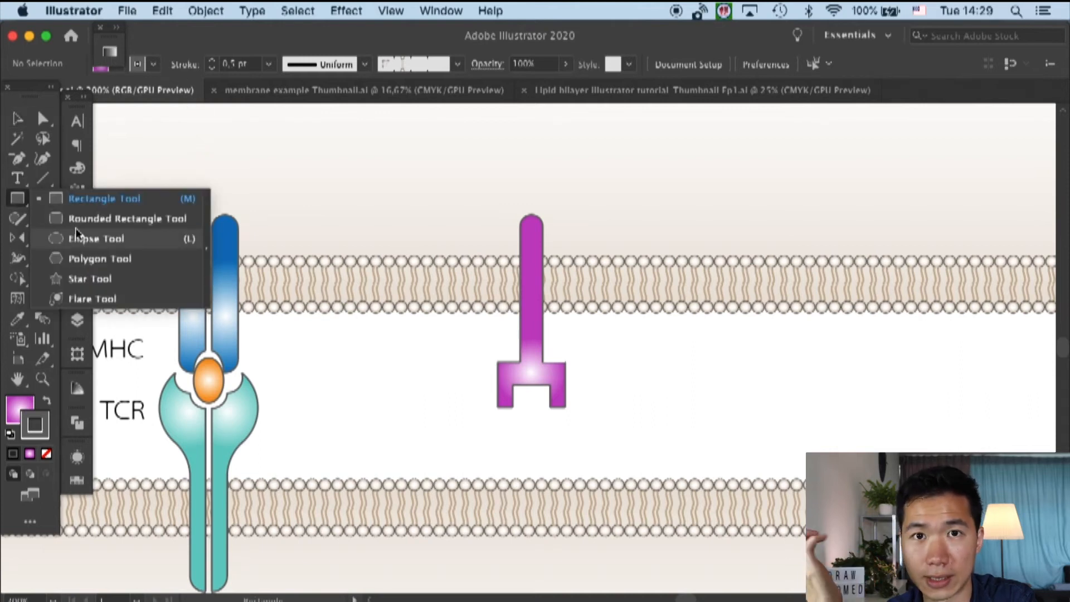
{"action": "left_click", "coordinate": [77, 199]}
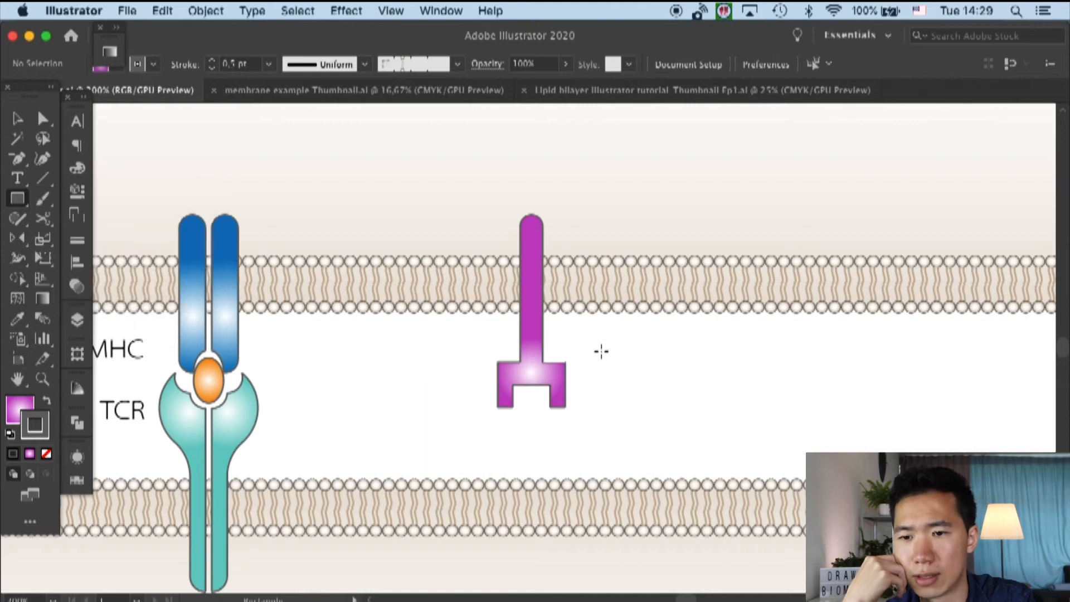
{"action": "left_click", "coordinate": [610, 370]}
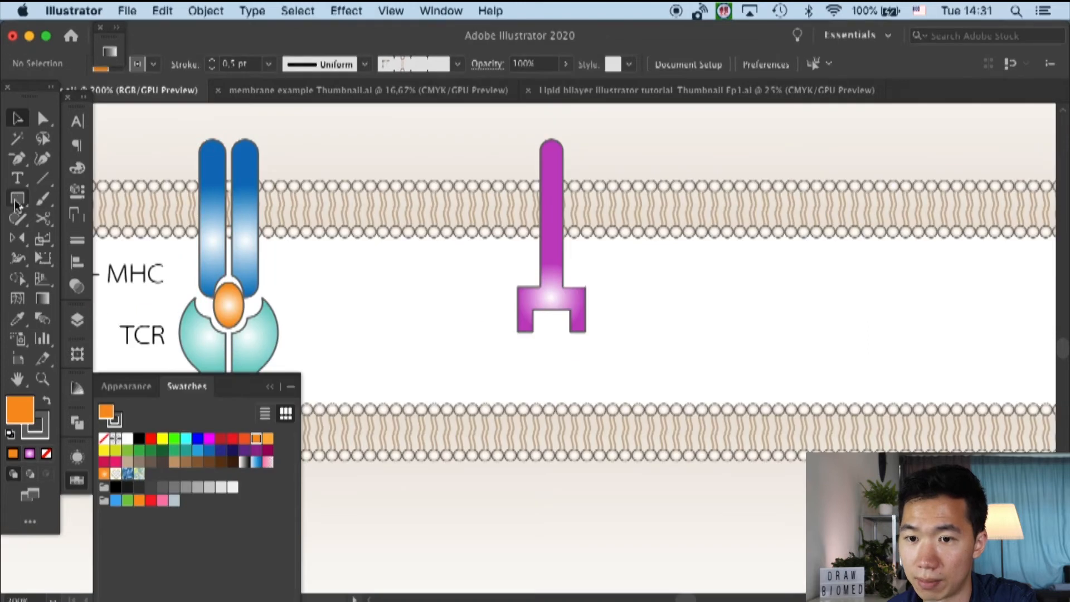
{"action": "left_click", "coordinate": [16, 201]}
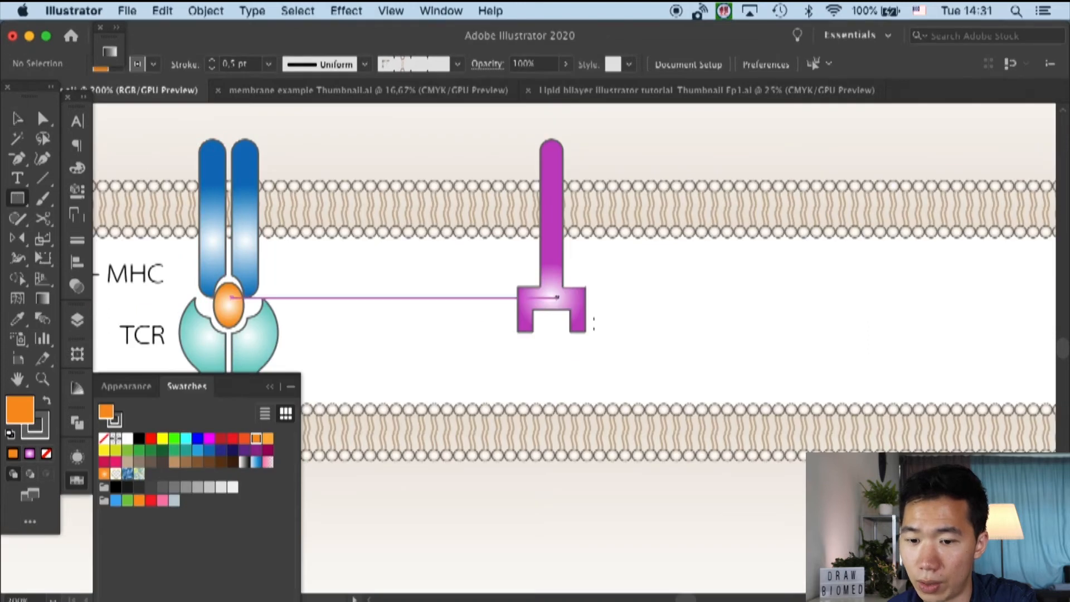
{"action": "left_click", "coordinate": [638, 332]}
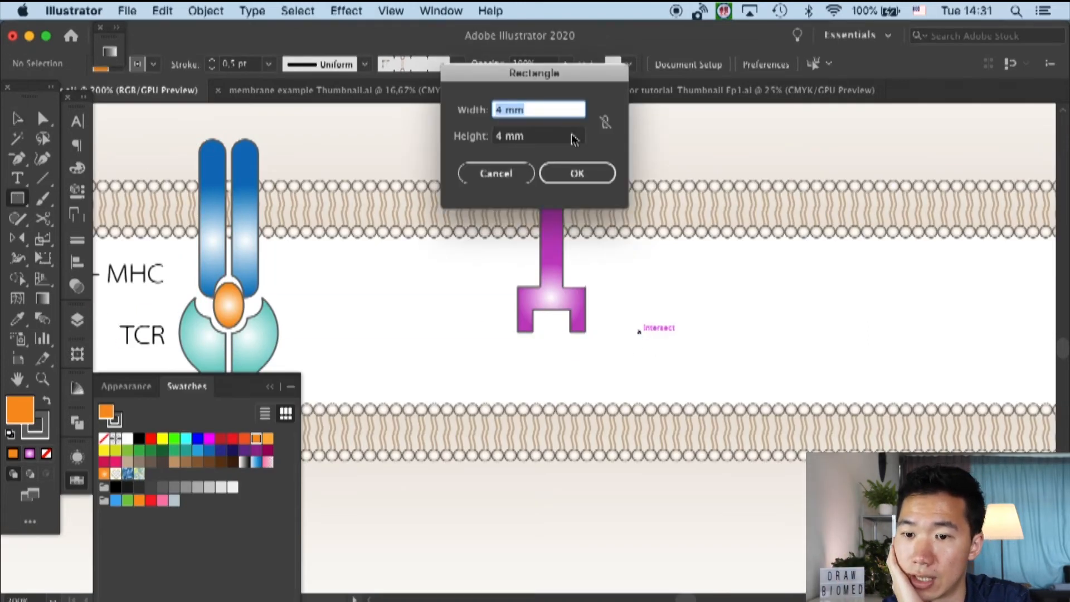
{"action": "type", "text": "2"}
{"action": "key", "text": "Tab"}
{"action": "type", "text": "20"}
{"action": "left_click", "coordinate": [551, 173]}
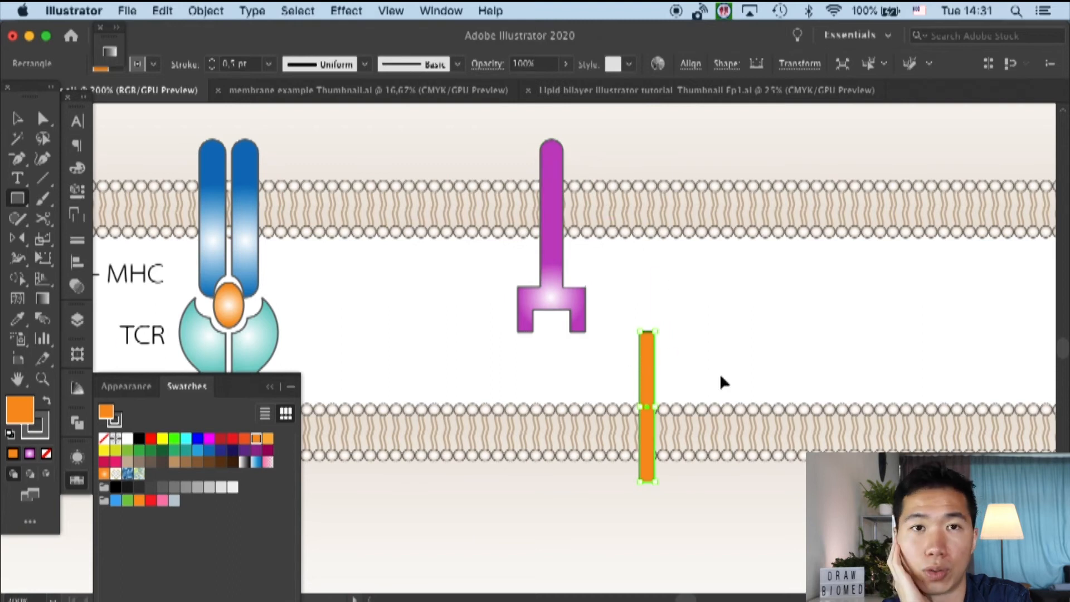
Round the corners of the 2 mm by 20 mm orange rectangle fully so both ends become semicircular
{"action": "key", "text": "super+equal"}
{"action": "key", "text": "super+equal"}
{"action": "key", "text": "super+equal"}
{"action": "left_click_drag", "start_coordinate": [524, 140], "coordinate": [575, 179]}
{"action": "key", "text": "v"}
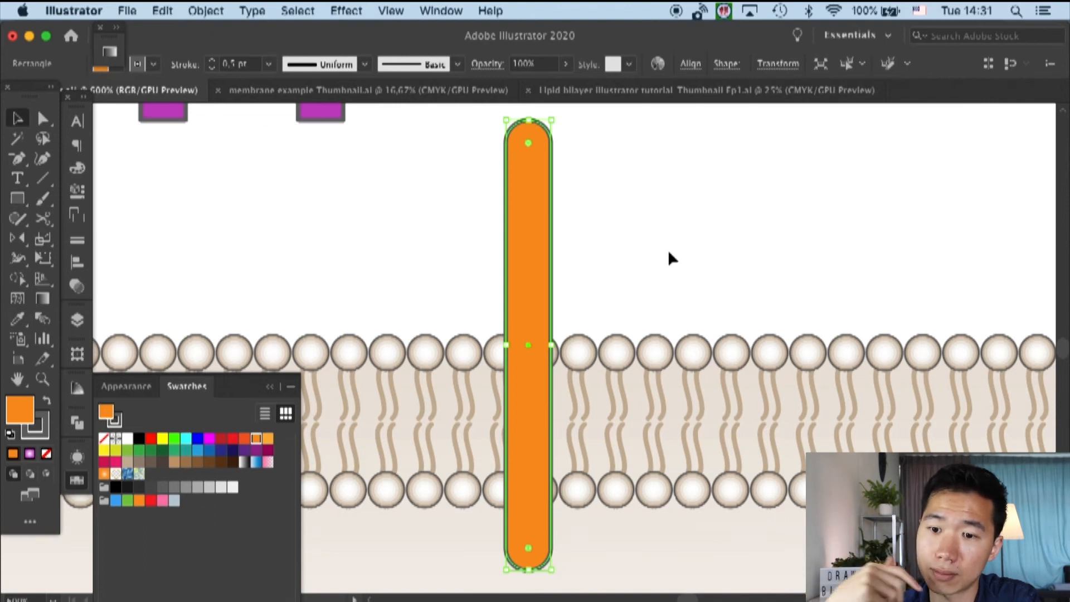
{"action": "left_click", "coordinate": [667, 249]}
Move the rounded orange bar through the lower membrane, centred beneath the purple receptor's notch, and save the document
{"action": "key", "text": "super+minus"}
{"action": "key", "text": "super+minus"}
{"action": "key", "text": "super+minus"}
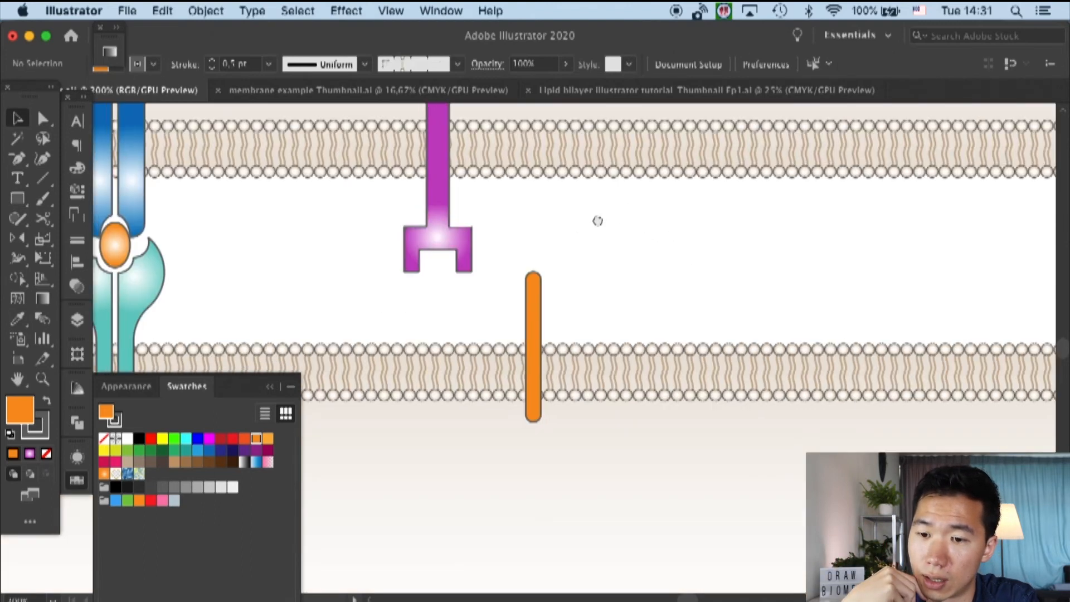
{"action": "left_click_drag", "start_coordinate": [644, 306], "coordinate": [552, 324]}
{"action": "left_click", "coordinate": [623, 303]}
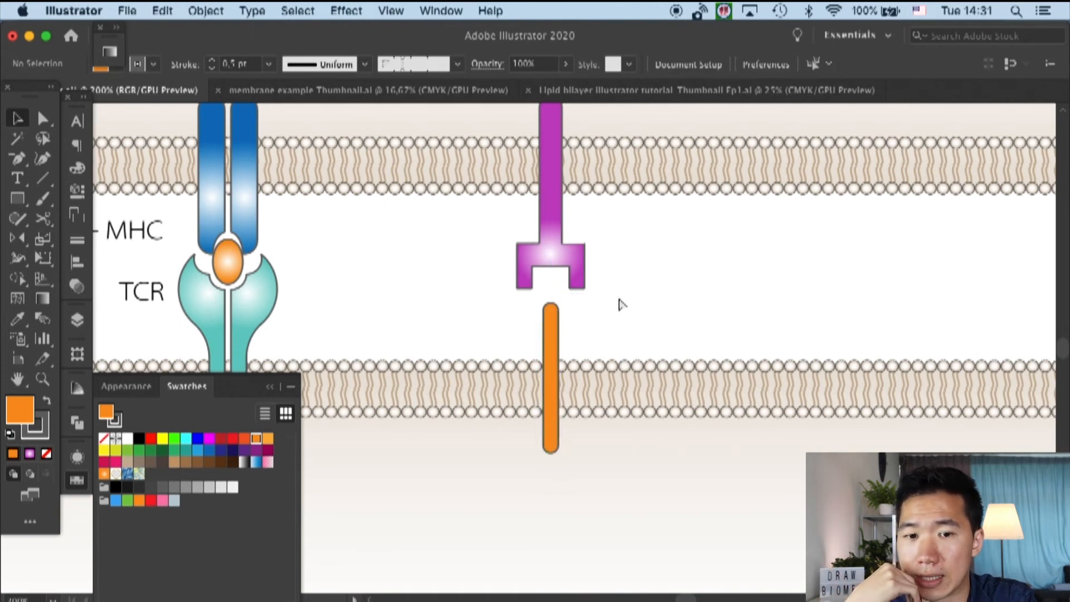
{"action": "key", "text": "super+s"}
Draw an orange square 4 mm by 4 mm beside the purple receptor's head
{"action": "key", "text": "m"}
{"action": "left_click", "coordinate": [647, 242]}
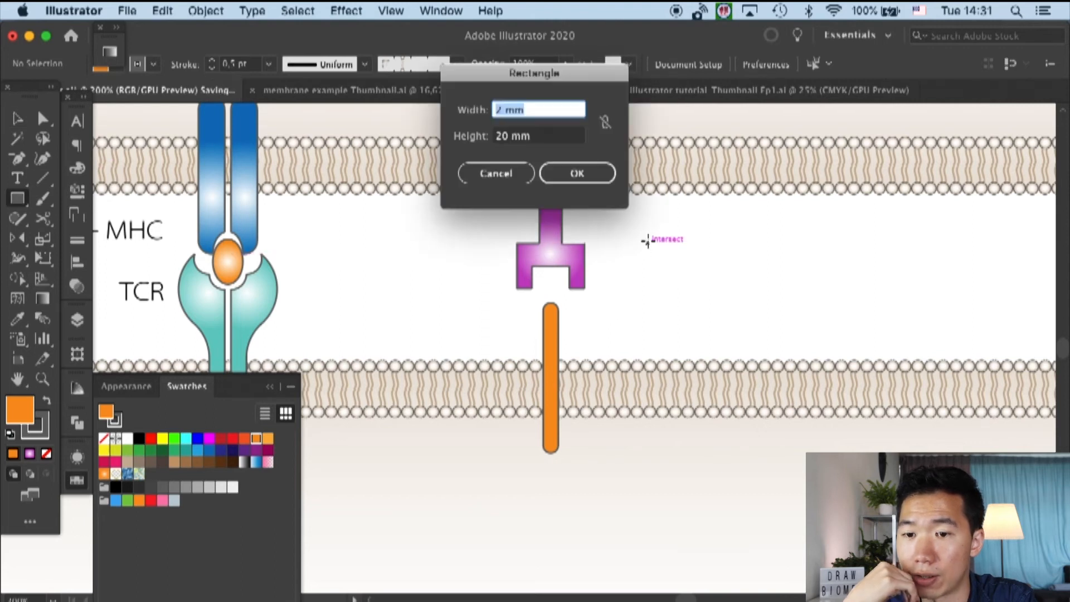
{"action": "type", "text": "4"}
{"action": "key", "text": "Tab"}
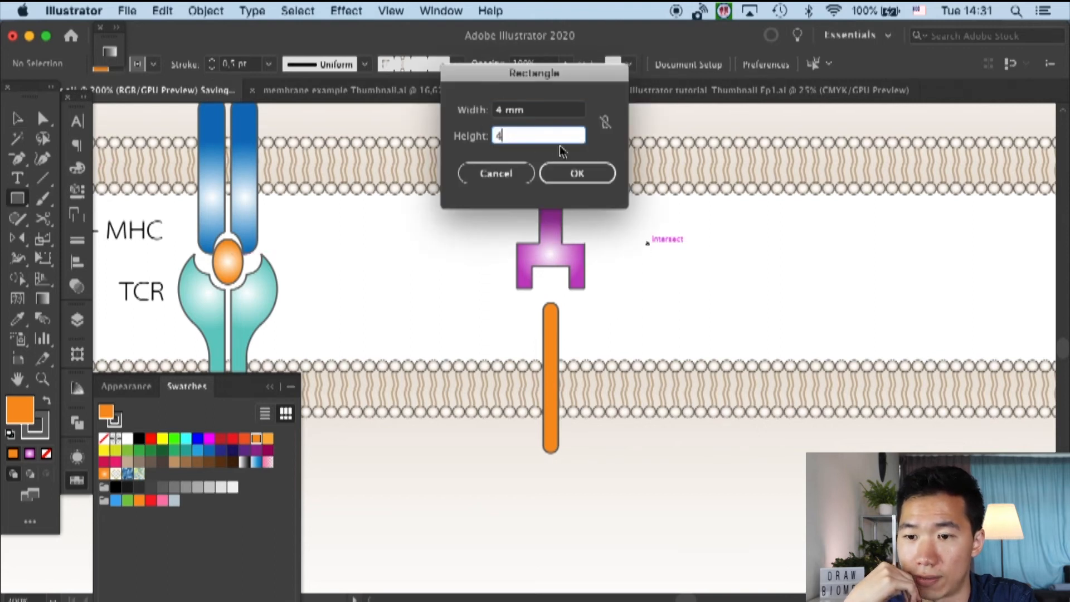
{"action": "left_click", "coordinate": [576, 174]}
Move the orange square onto the upper end of the orange bar, centred just under the receptor's notch
{"action": "left_click", "coordinate": [17, 118]}
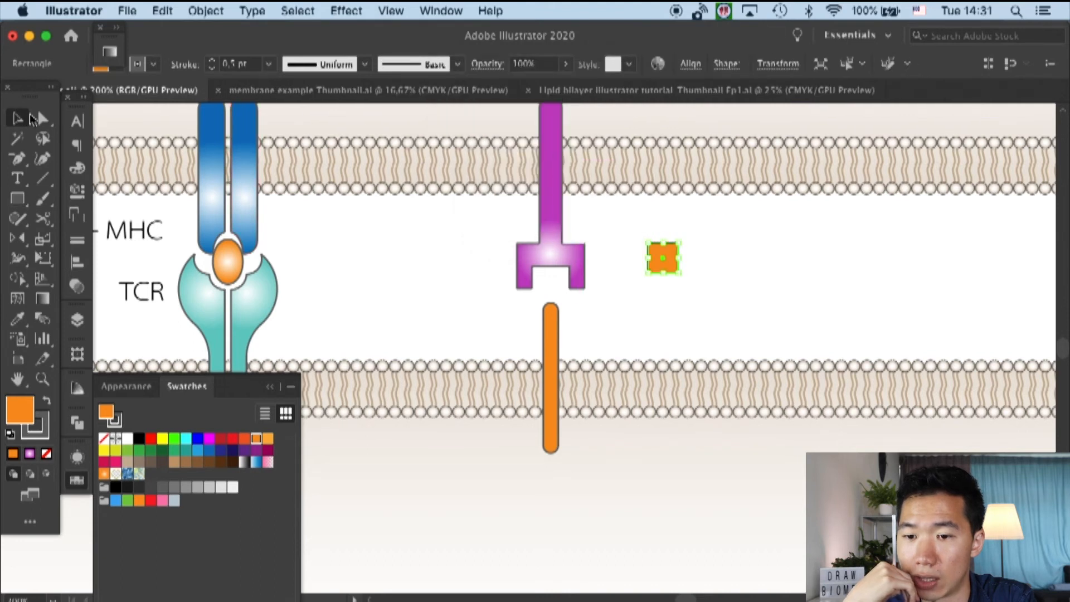
{"action": "left_click", "coordinate": [724, 244]}
{"action": "left_click_drag", "start_coordinate": [662, 254], "coordinate": [553, 292]}
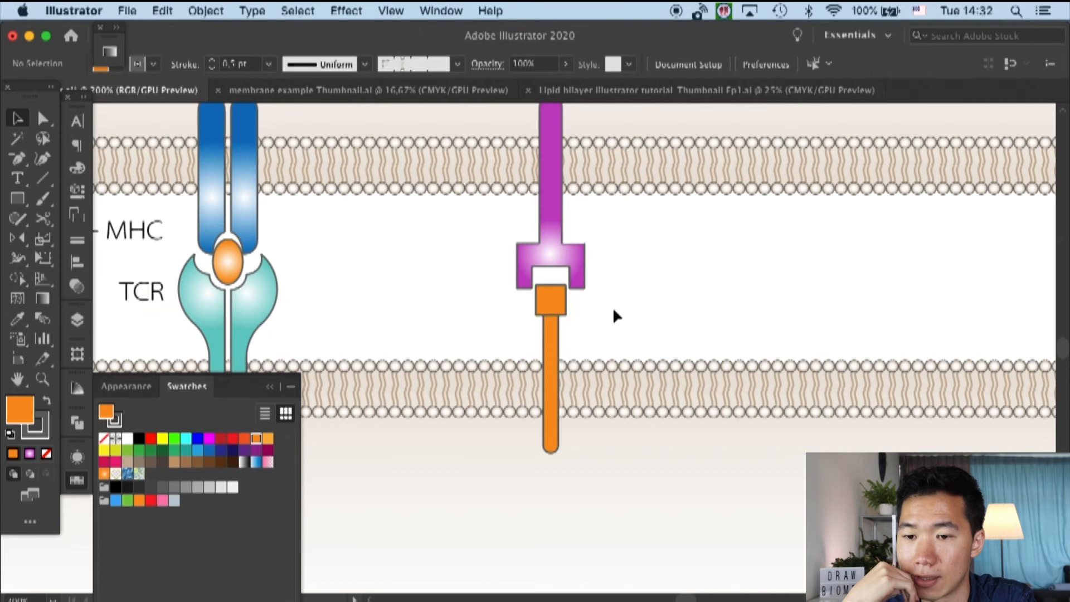
{"action": "left_click", "coordinate": [561, 304]}
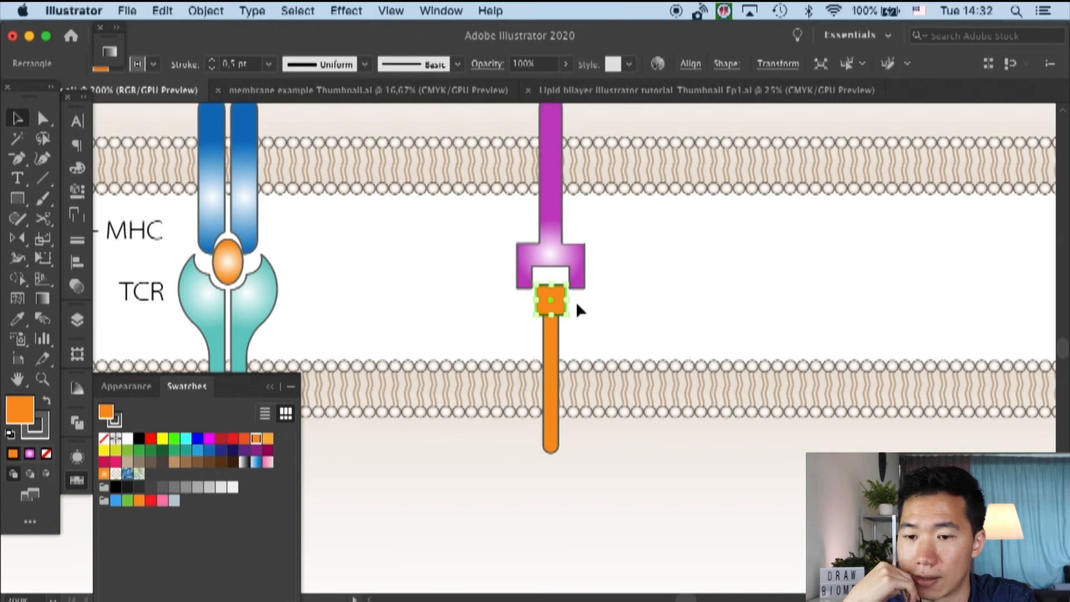
{"action": "key", "text": "super+equal"}
{"action": "left_click", "coordinate": [579, 310]}
Unite the orange bar and the orange square into one ligand shape
{"action": "left_click", "coordinate": [526, 389]}
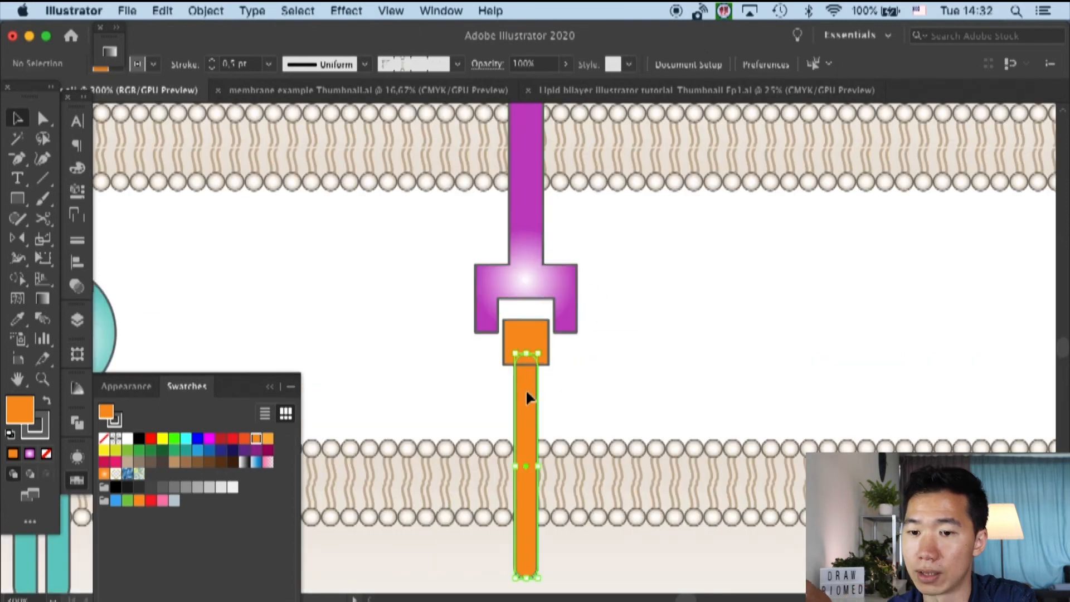
{"action": "left_click", "coordinate": [530, 330], "text": "shift"}
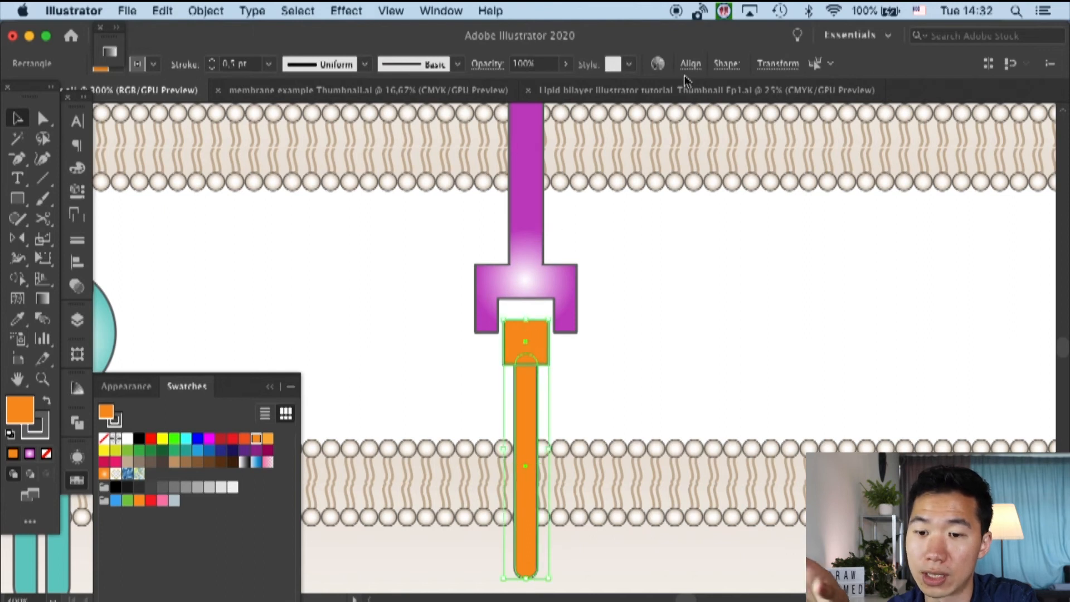
{"action": "left_click", "coordinate": [77, 422]}
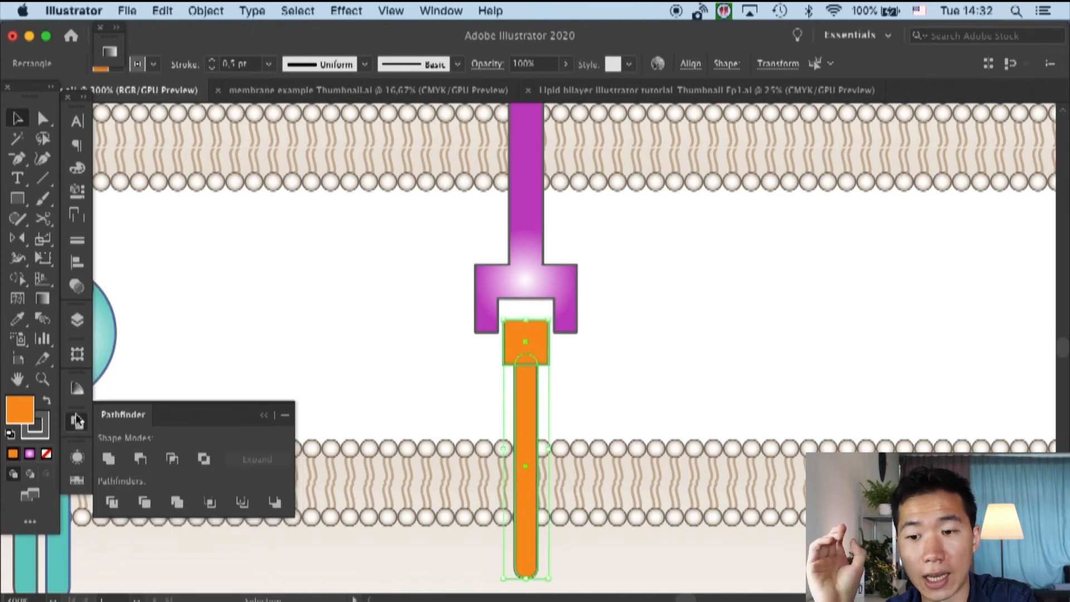
{"action": "left_click", "coordinate": [109, 458]}
{"action": "left_click", "coordinate": [655, 301]}
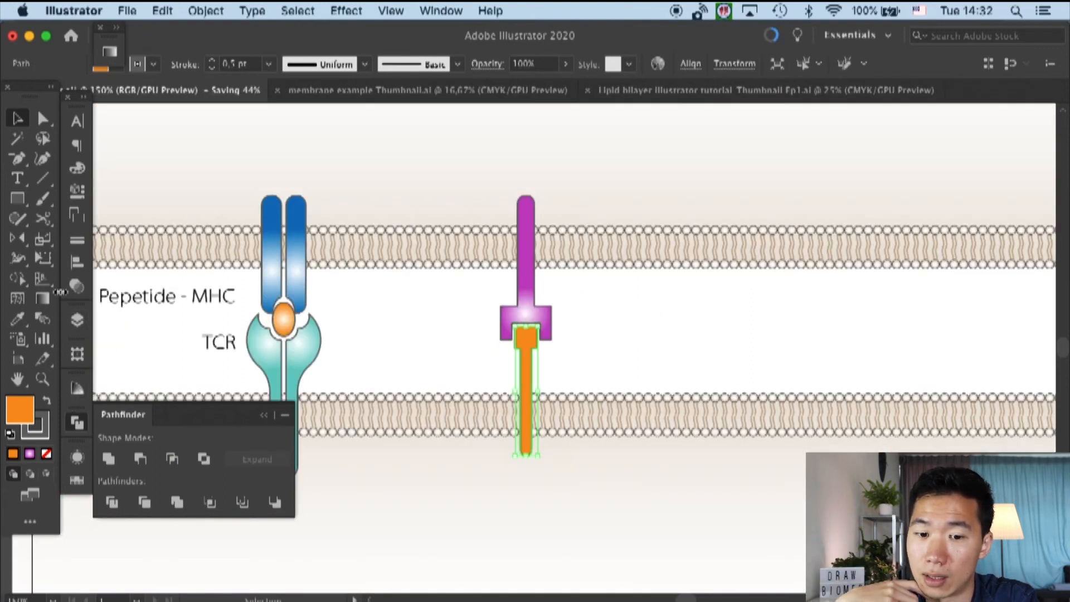
Fill the united ligand shape with a radial gradient running from white at the centre to orange at the edge
{"action": "left_click", "coordinate": [43, 299]}
{"action": "left_click", "coordinate": [110, 51]}
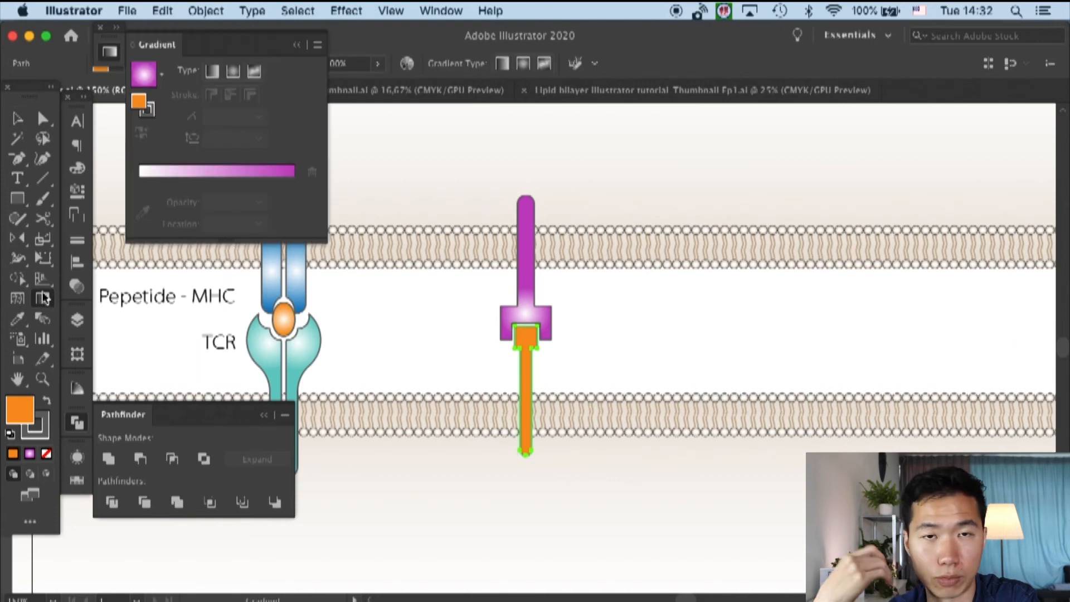
{"action": "left_click", "coordinate": [233, 71]}
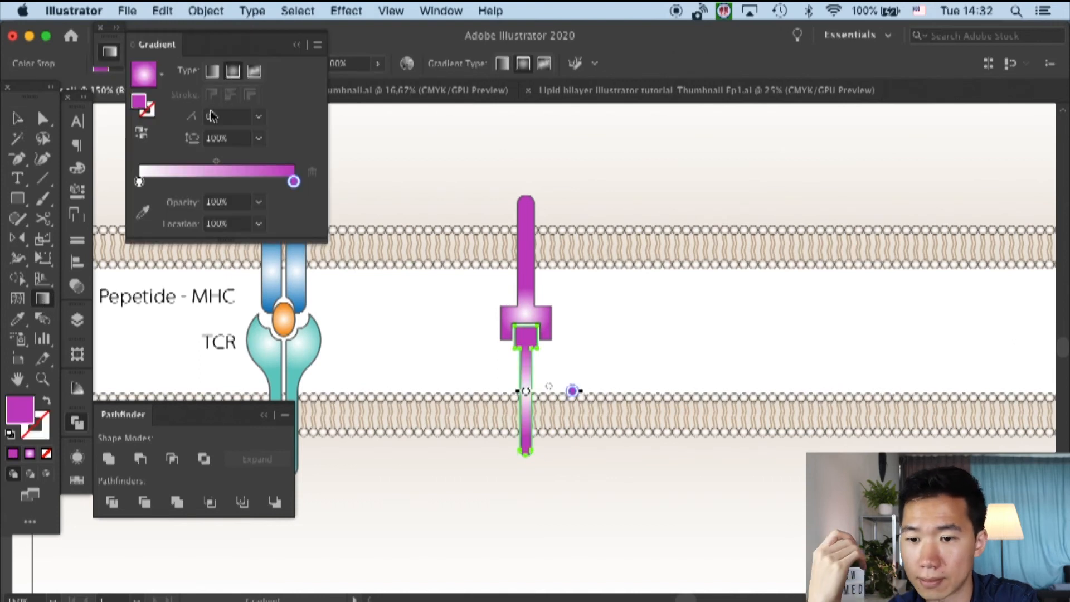
{"action": "left_click", "coordinate": [76, 482]}
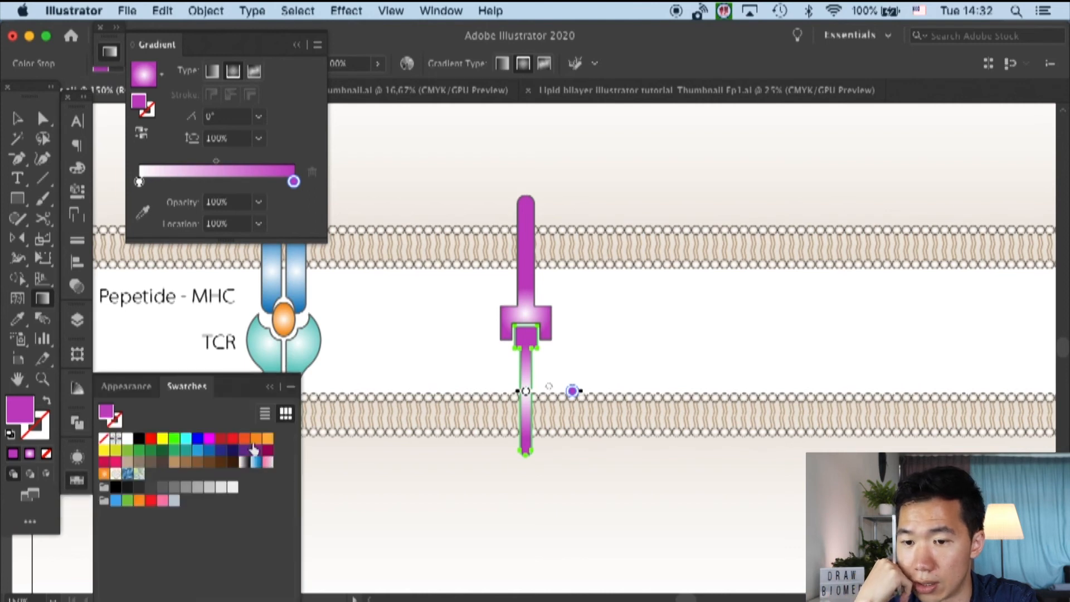
{"action": "left_click", "coordinate": [255, 439]}
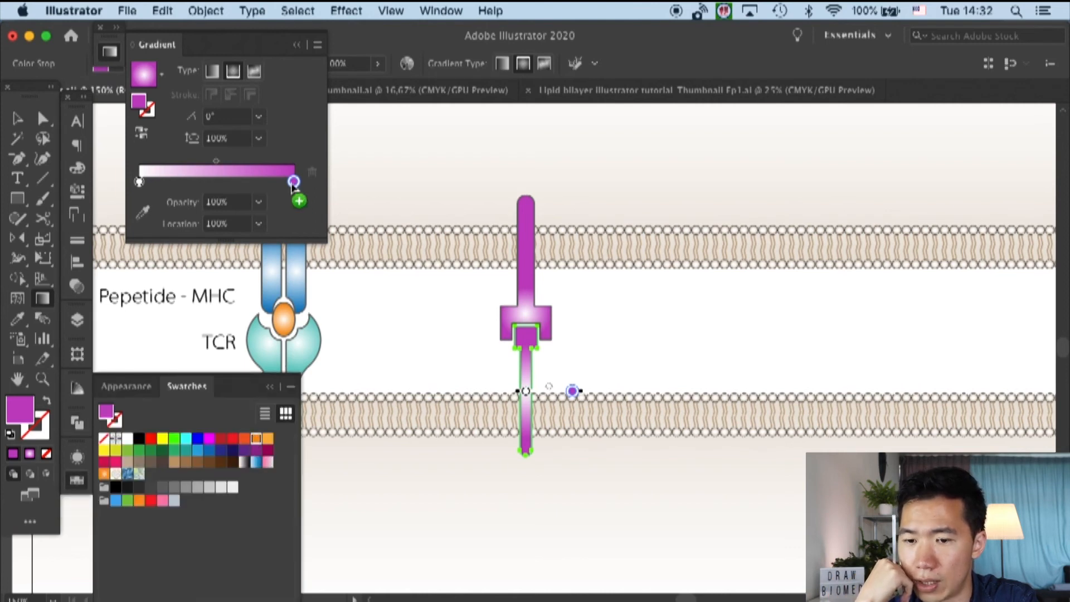
{"action": "left_click_drag", "start_coordinate": [293, 186], "coordinate": [294, 183]}
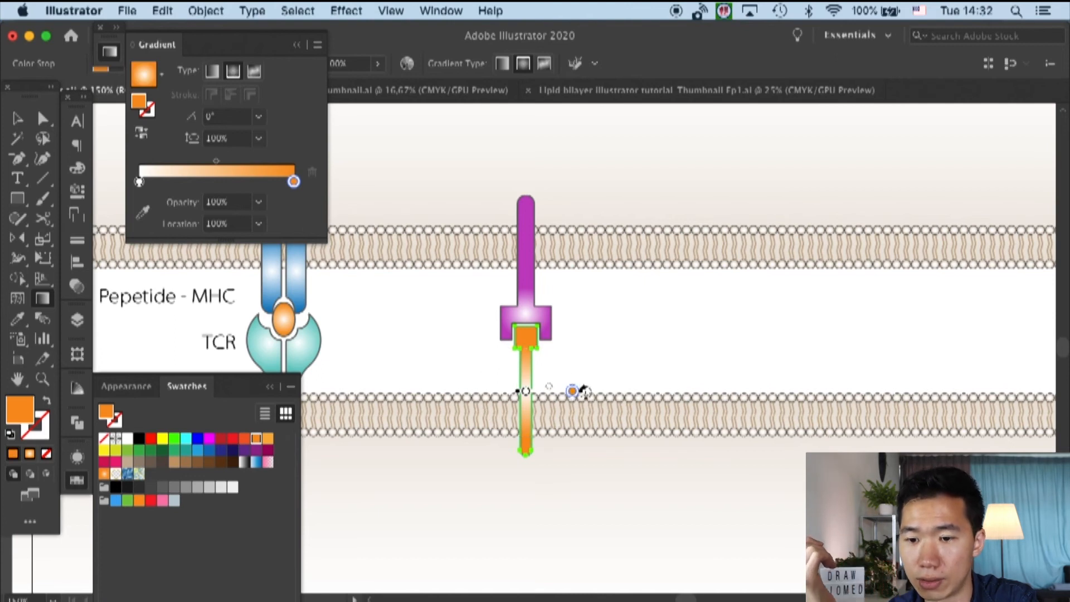
Shrink the ligand's radial gradient and centre its white highlight on the square head, leaving the stem solid orange
{"action": "left_click_drag", "start_coordinate": [581, 390], "coordinate": [546, 393]}
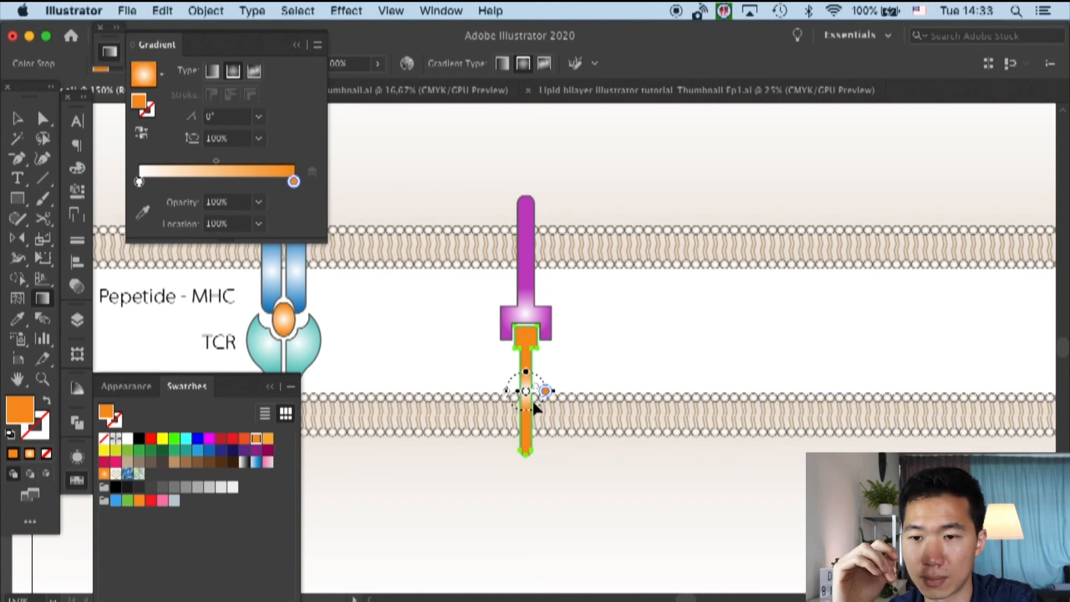
{"action": "scroll", "coordinate": [546, 396], "scroll_direction": "up", "scroll_amount": 6}
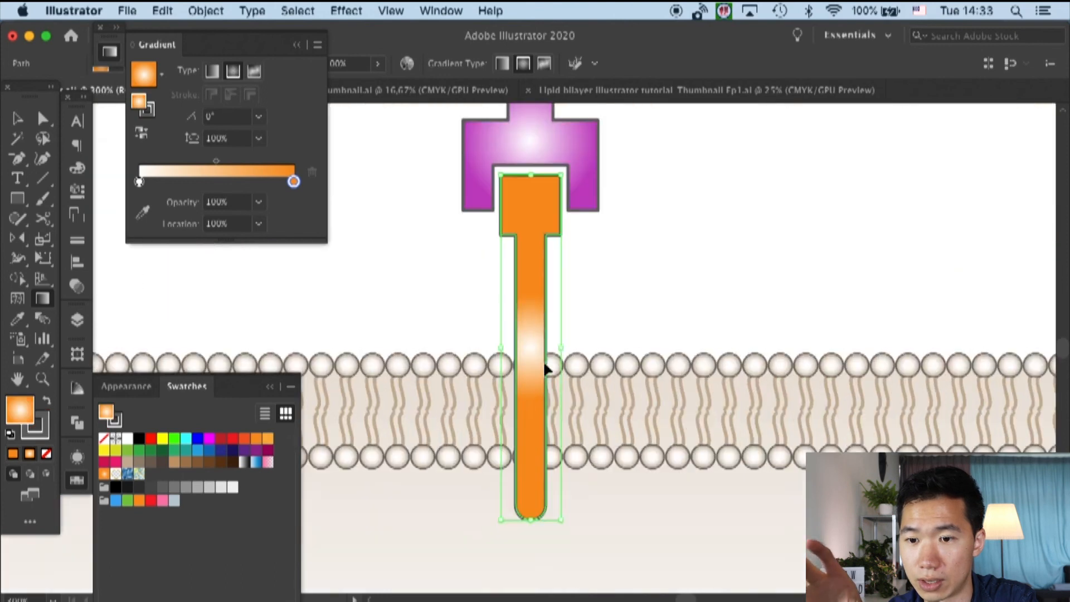
{"action": "left_click_drag", "start_coordinate": [549, 349], "coordinate": [546, 128]}
{"action": "key", "text": "space"}
{"action": "left_click_drag", "start_coordinate": [542, 177], "coordinate": [518, 305]}
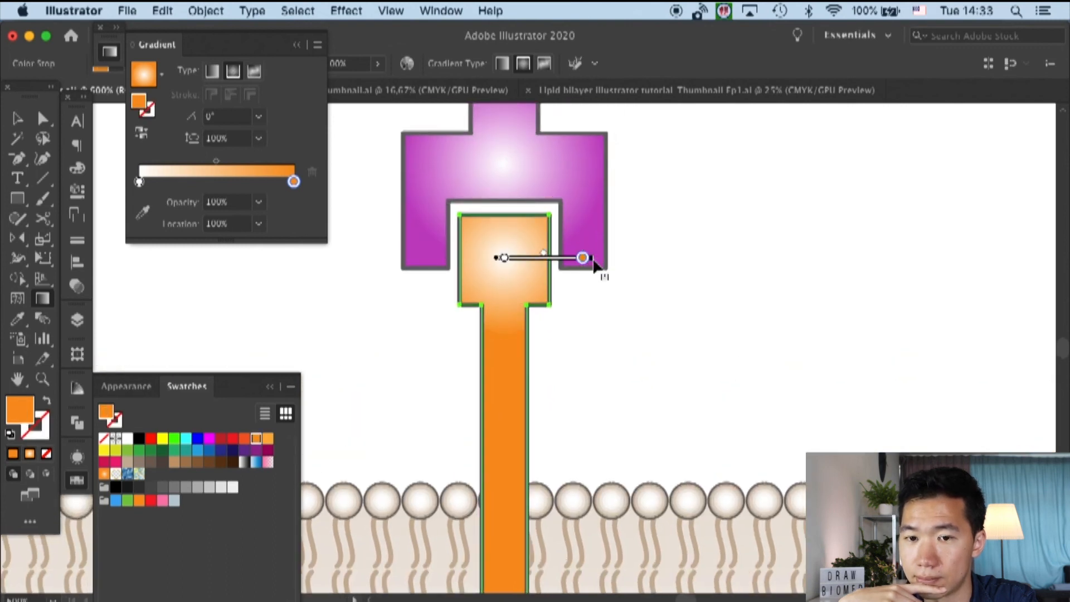
{"action": "left_click_drag", "start_coordinate": [585, 259], "coordinate": [551, 260]}
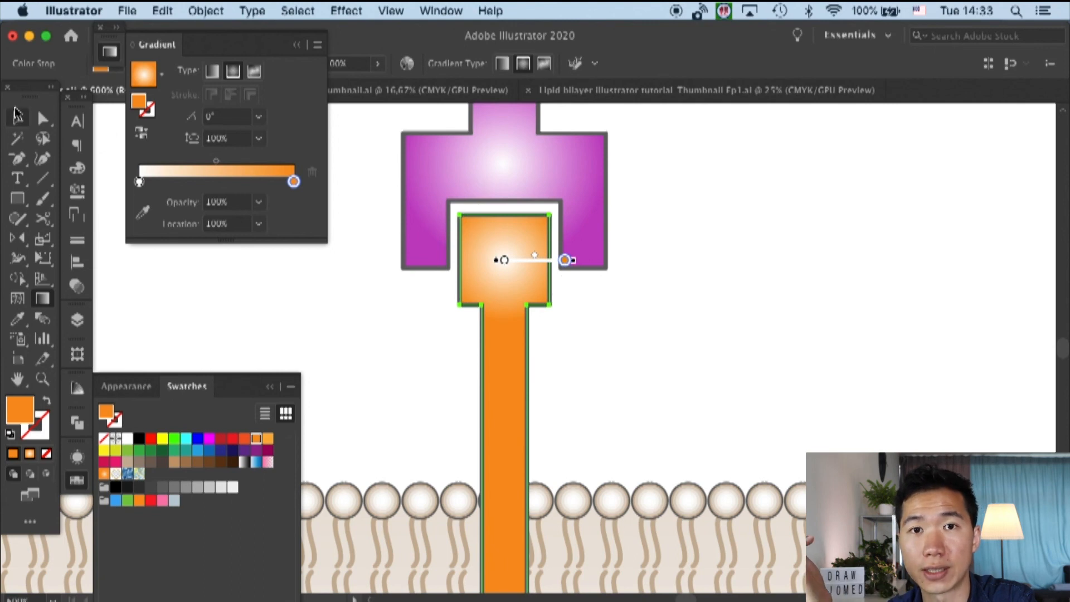
Deselect the finished ligand and save the document
{"action": "left_click", "coordinate": [17, 117]}
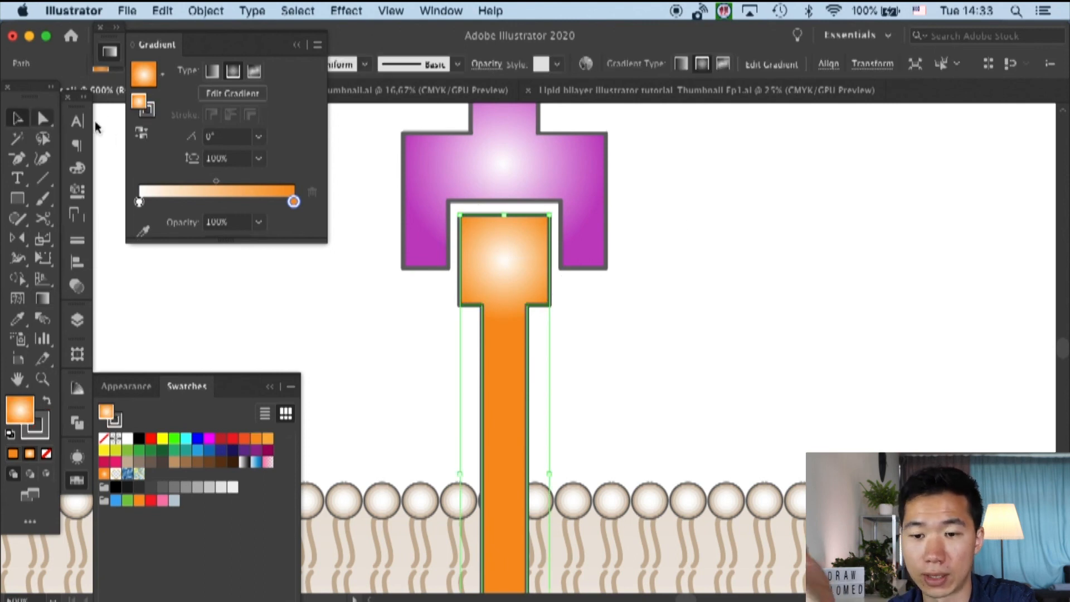
{"action": "left_click", "coordinate": [686, 239]}
{"action": "key", "text": "super+minus"}
{"action": "key", "text": "super+minus"}
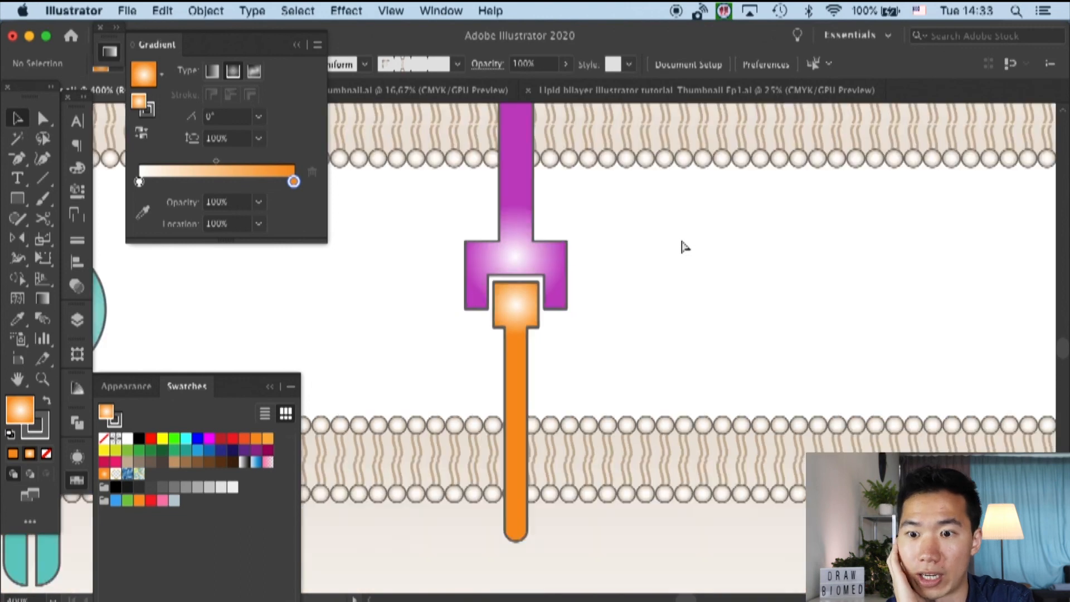
{"action": "key", "text": "super+minus"}
{"action": "key", "text": "super+minus"}
{"action": "key", "text": "super+minus"}
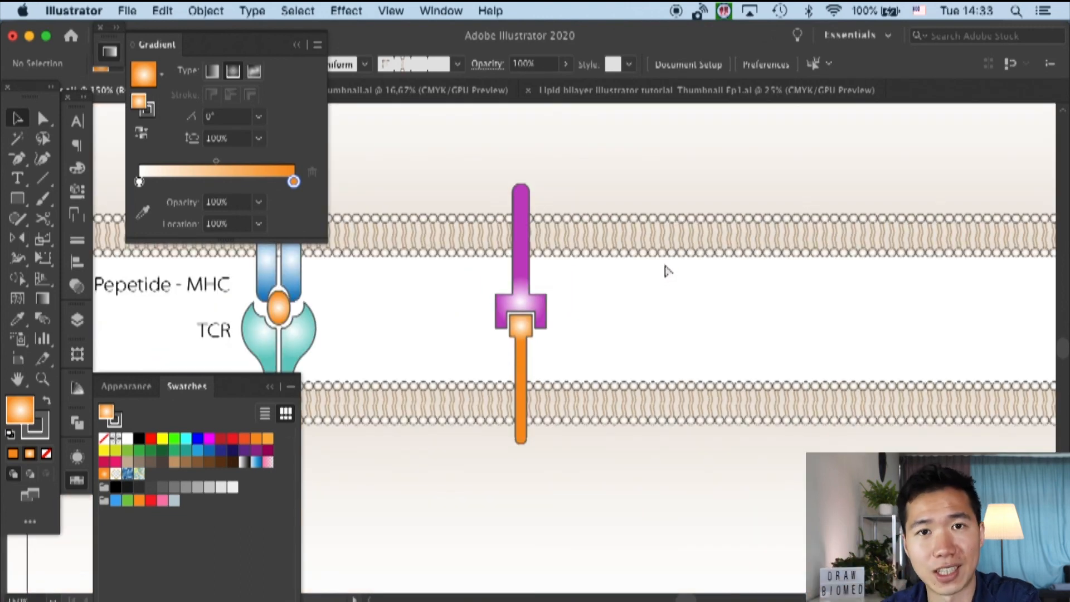
{"action": "key", "text": "super+s"}
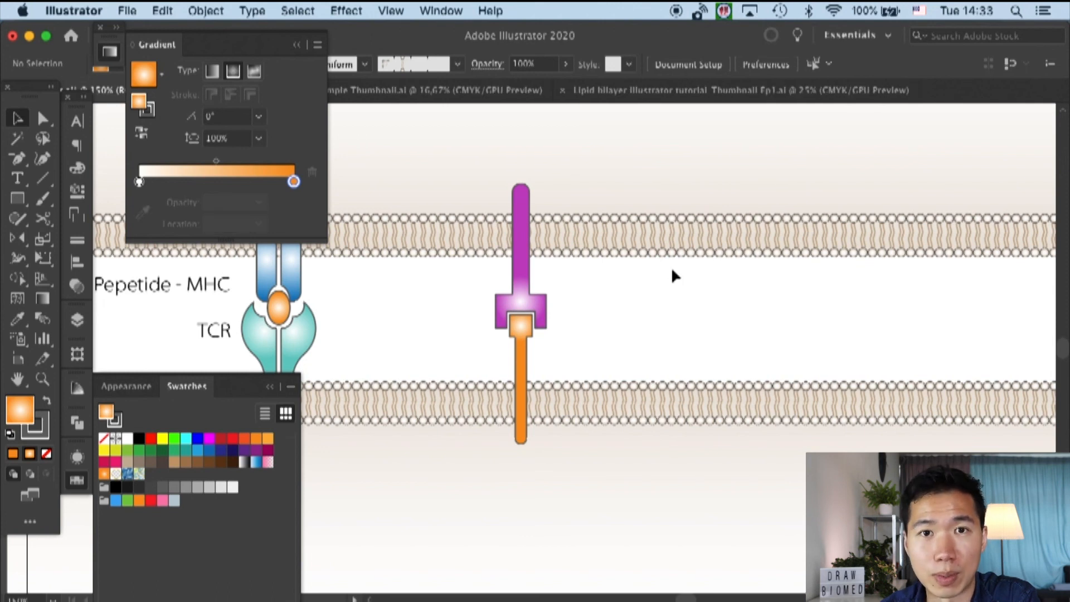